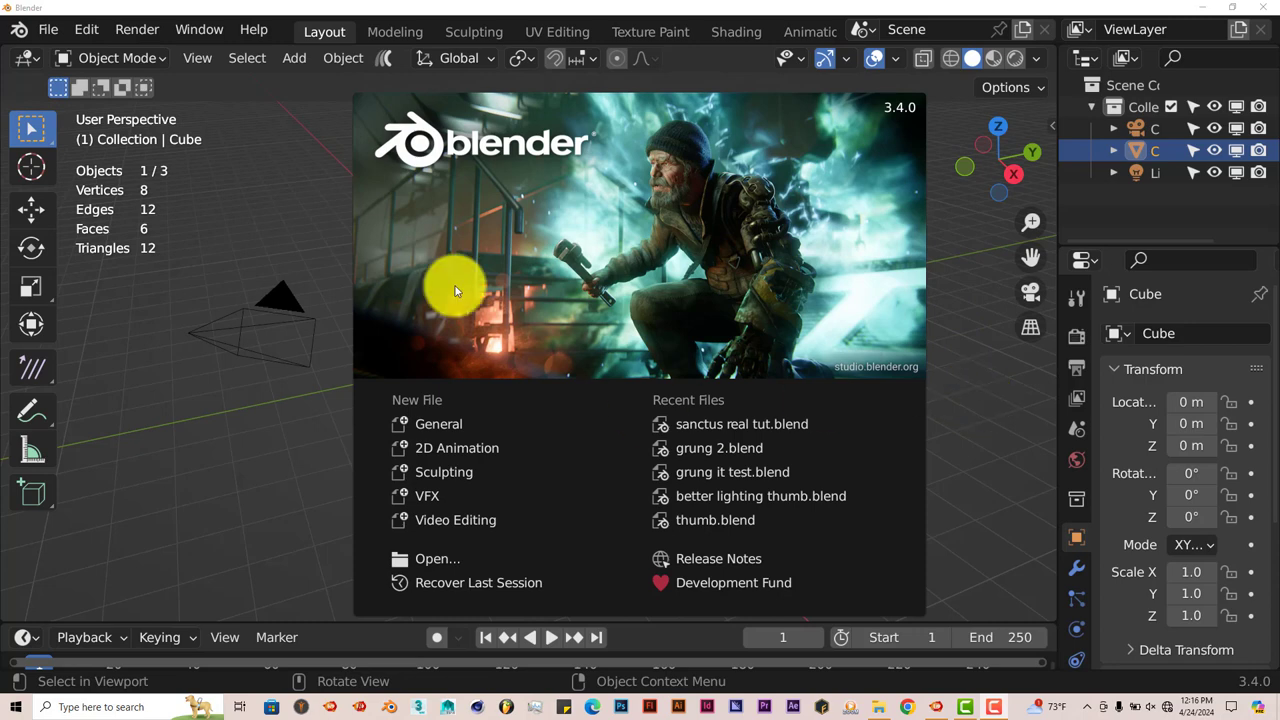
pyautogui.click(86, 31)
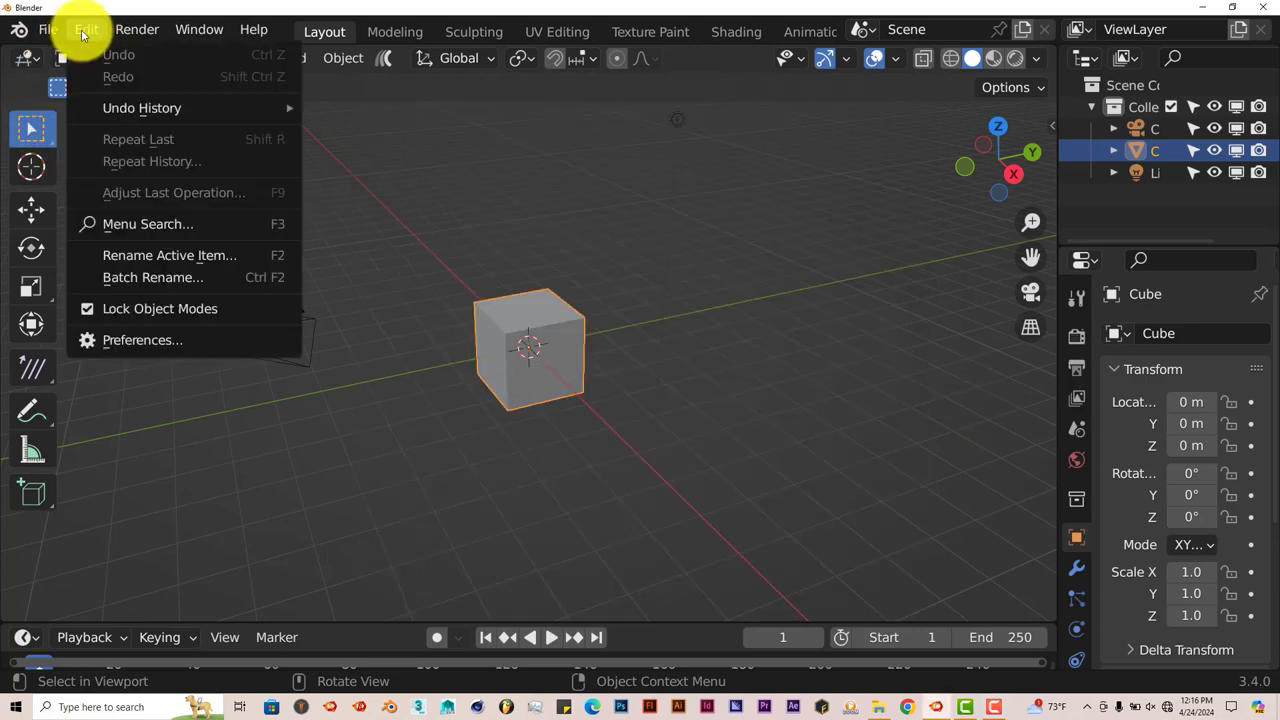
pyautogui.click(150, 341)
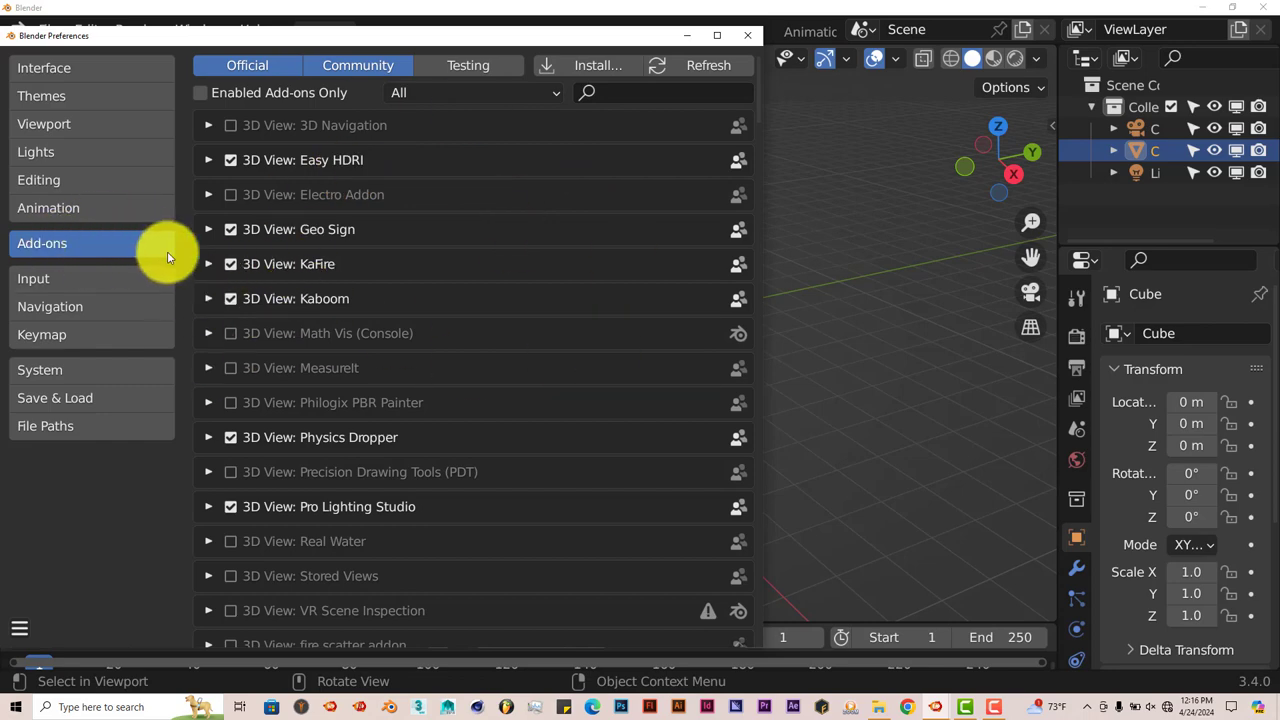
pyautogui.click(580, 70)
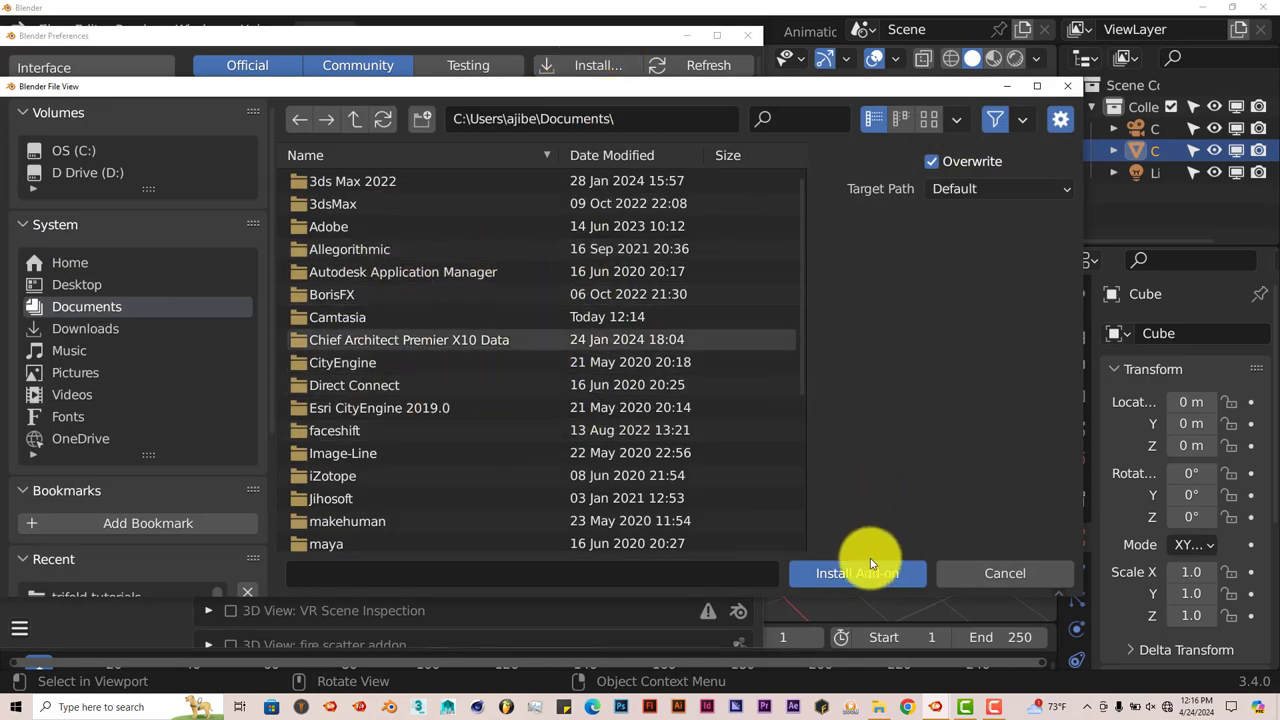
pyautogui.click(1069, 87)
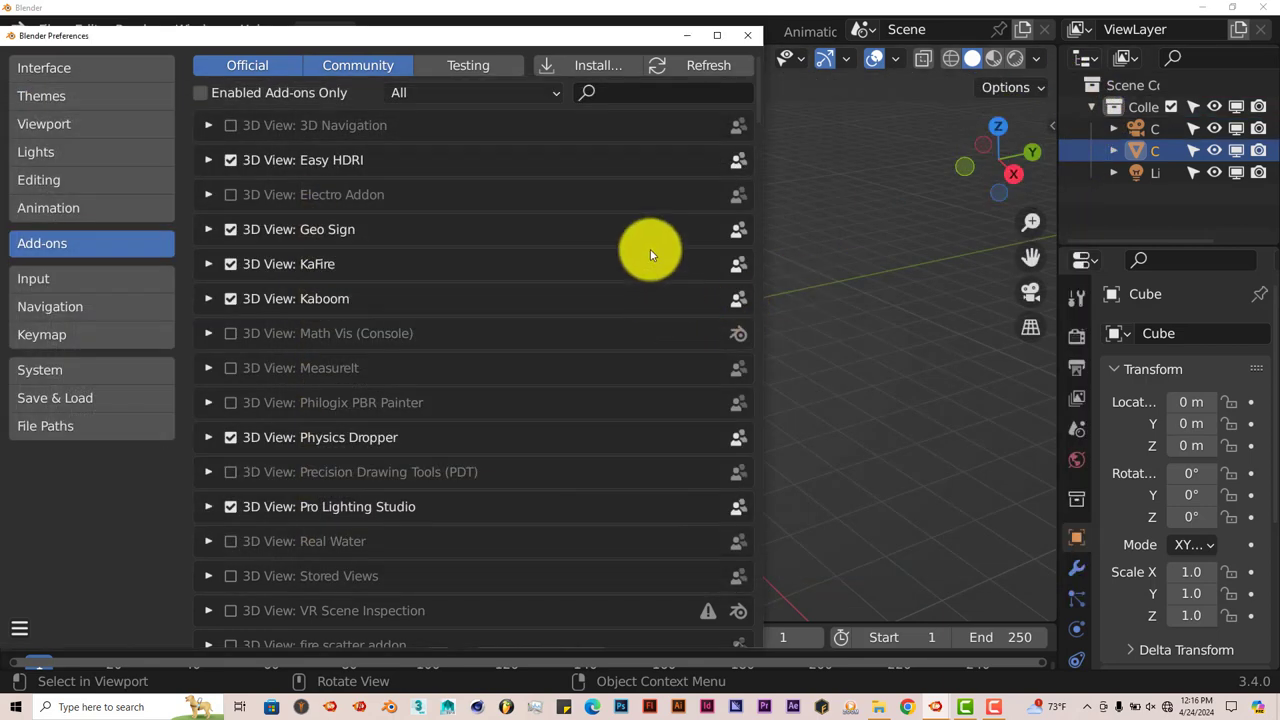
pyautogui.click(660, 95)
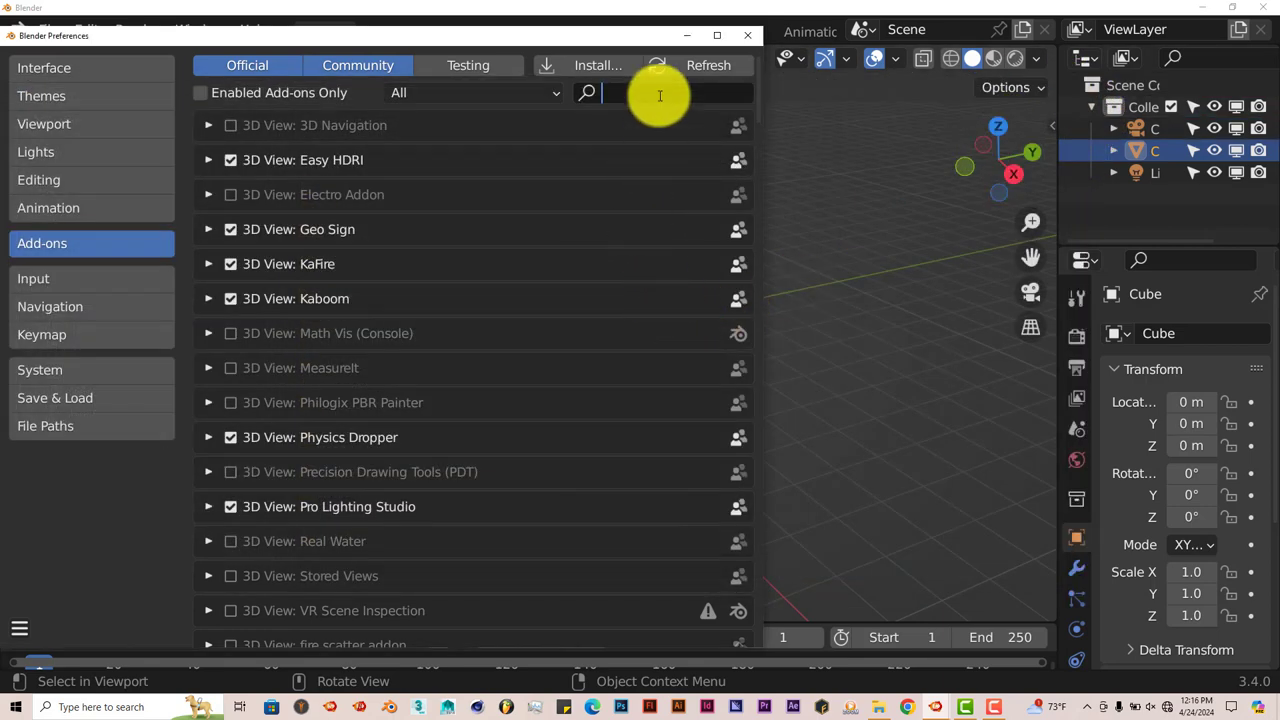
pyautogui.write('libr')
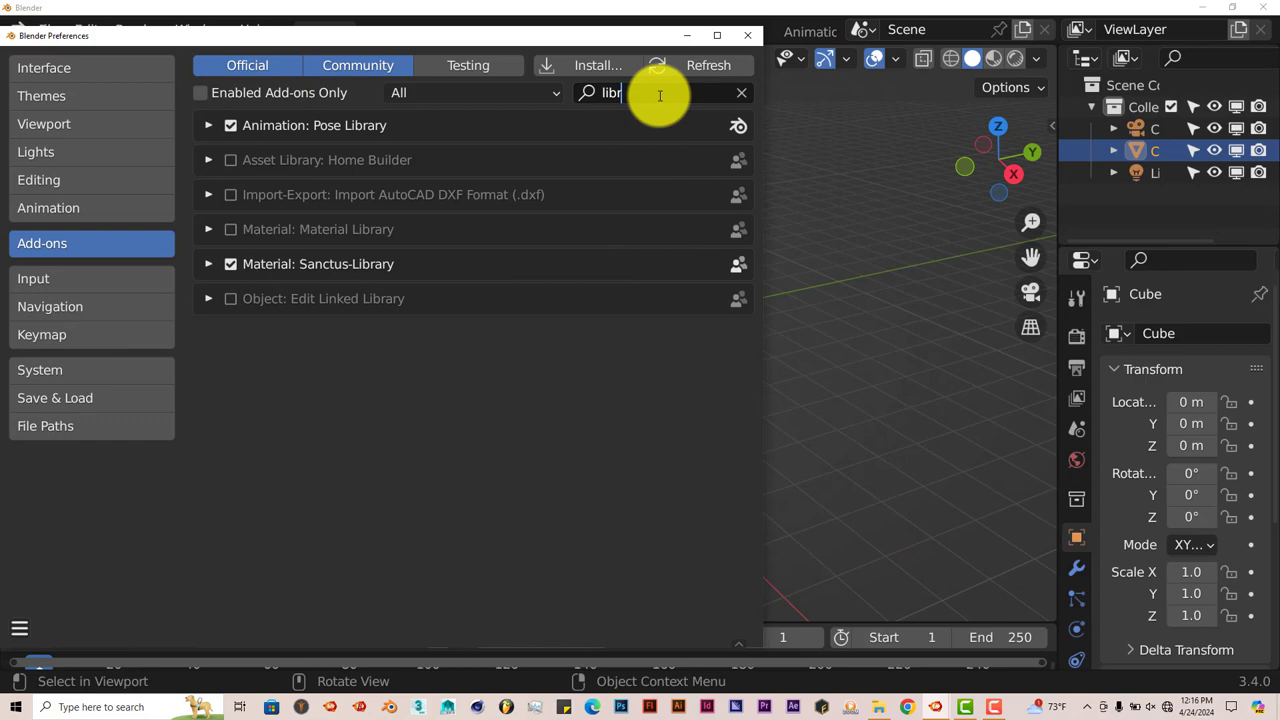
pyautogui.click(747, 36)
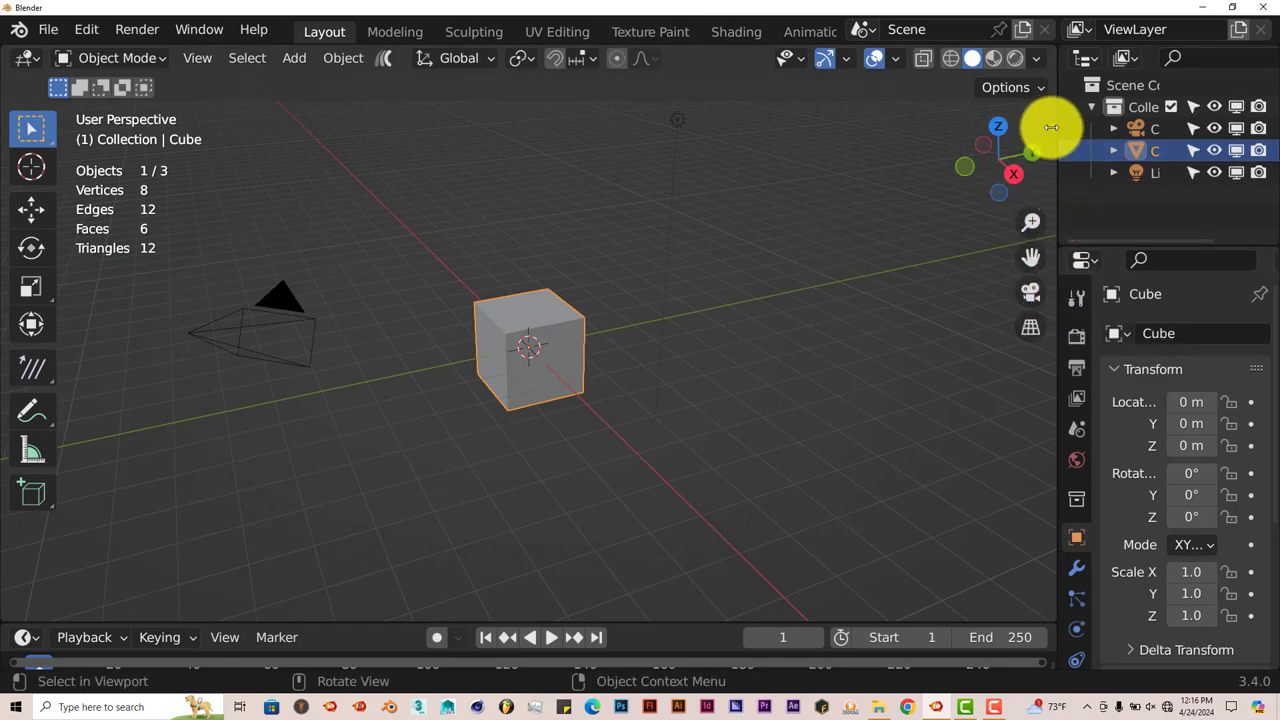
# Open the Sanctus Library sidebar and browse the GNAssets geometry-node library's Food category
pyautogui.press('n')
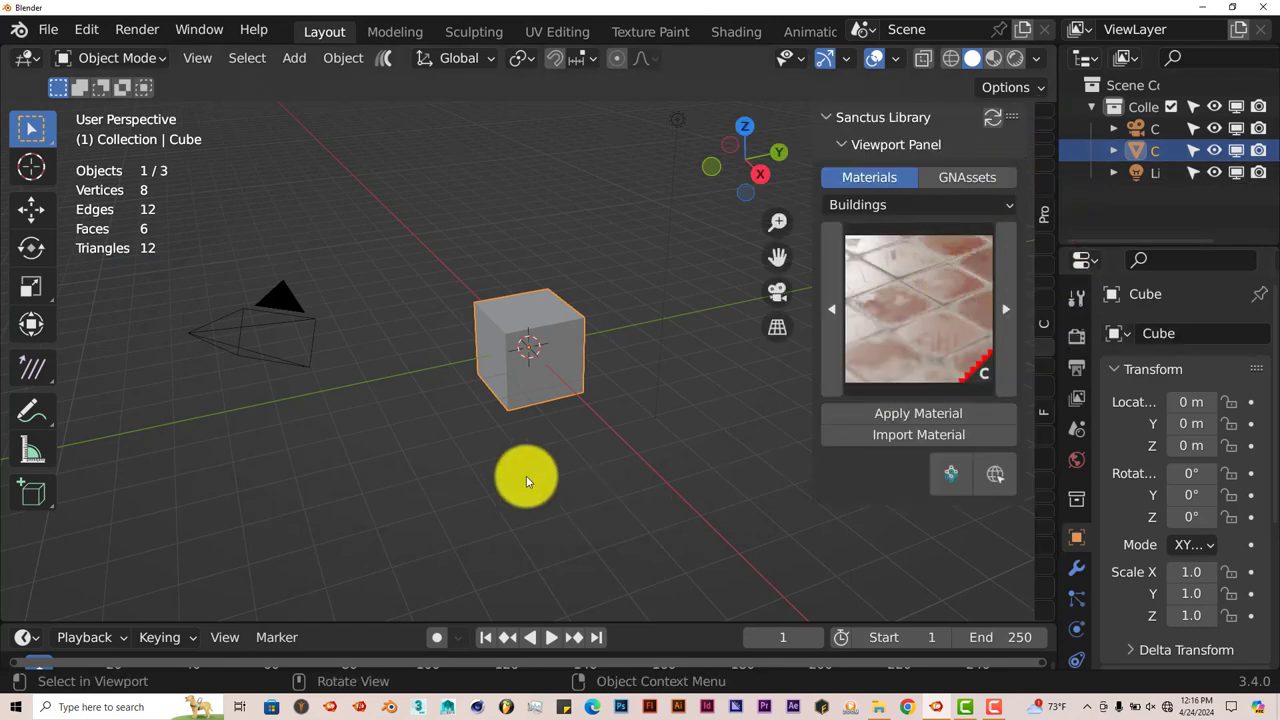
pyautogui.scroll(4, 483, 458)
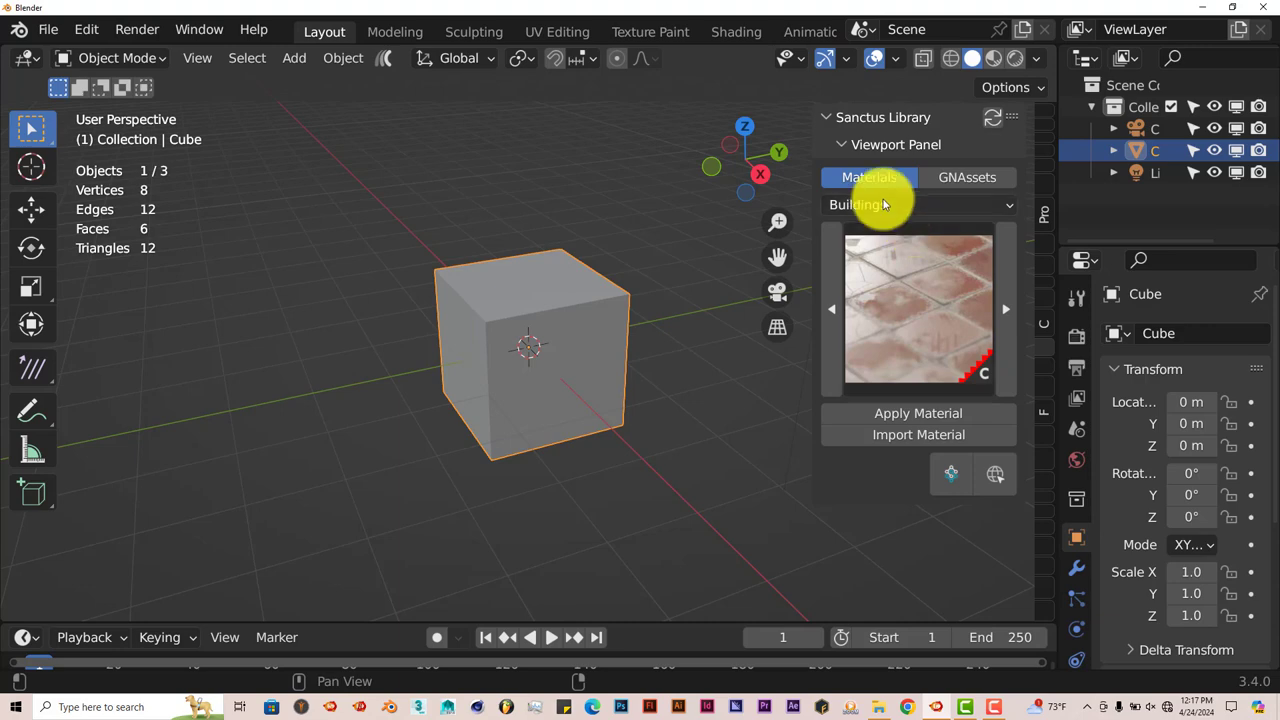
pyautogui.click(983, 179)
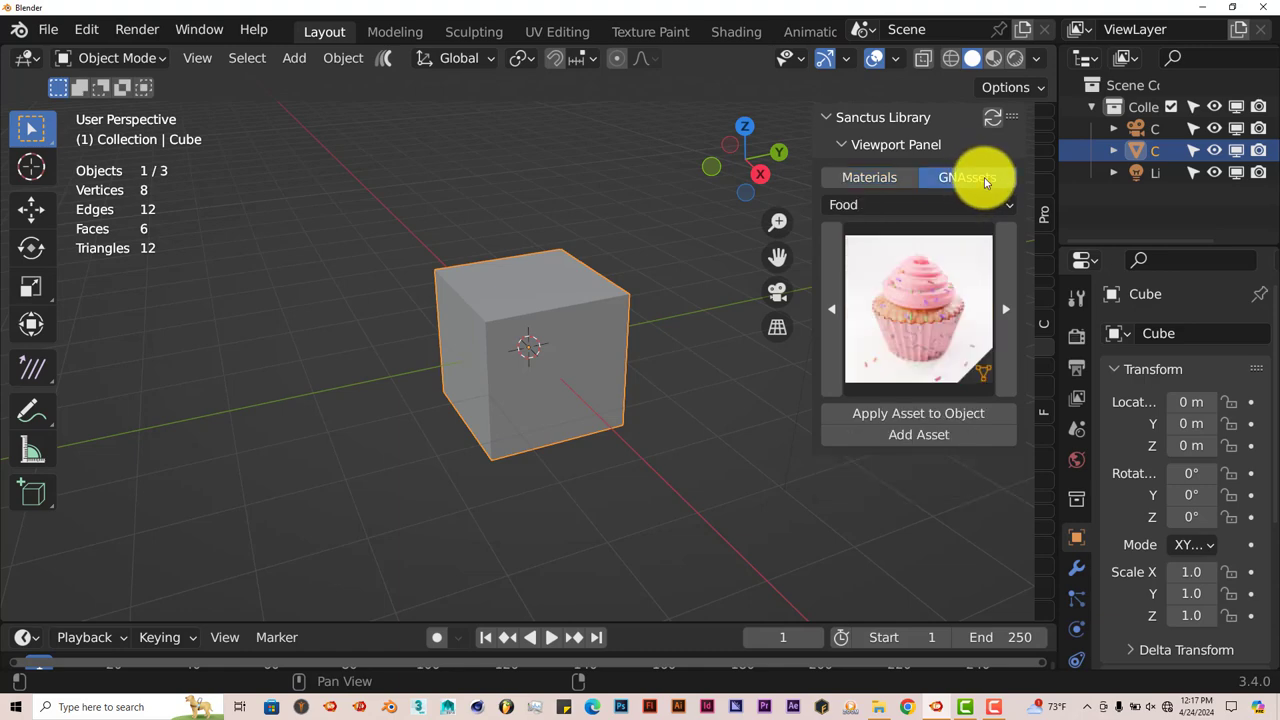
pyautogui.click(1000, 209)
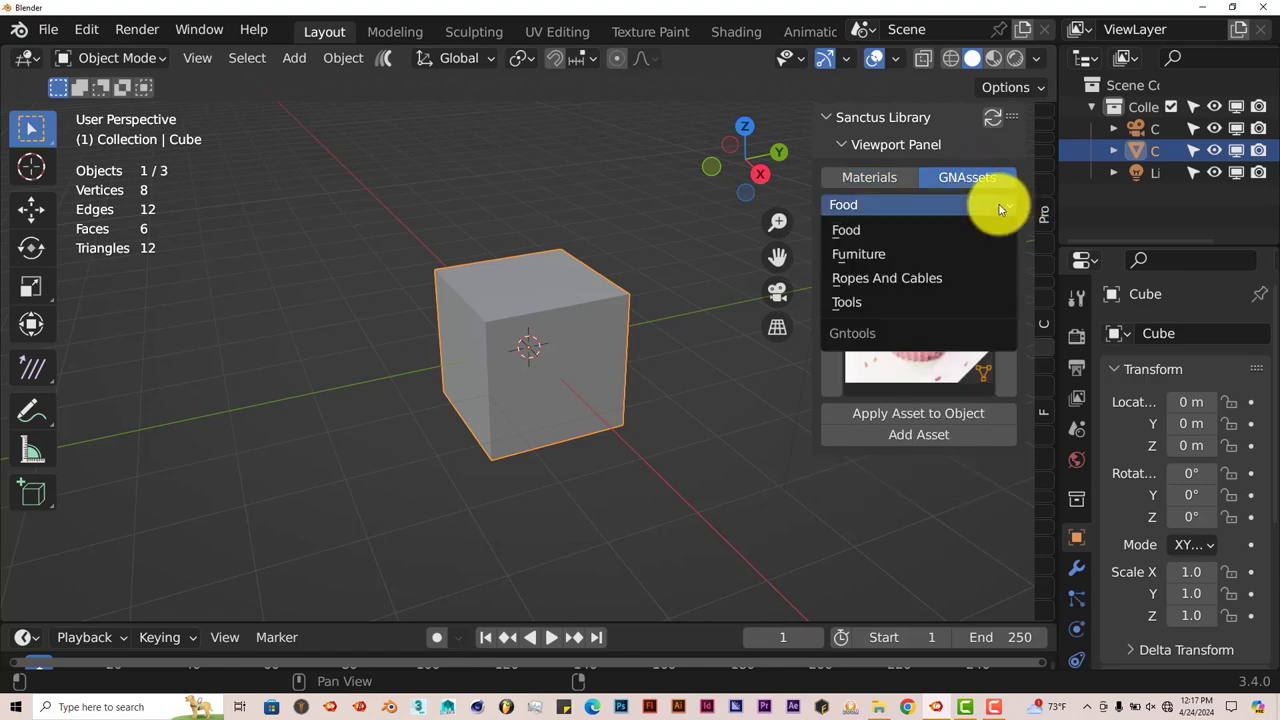
pyautogui.click(865, 222)
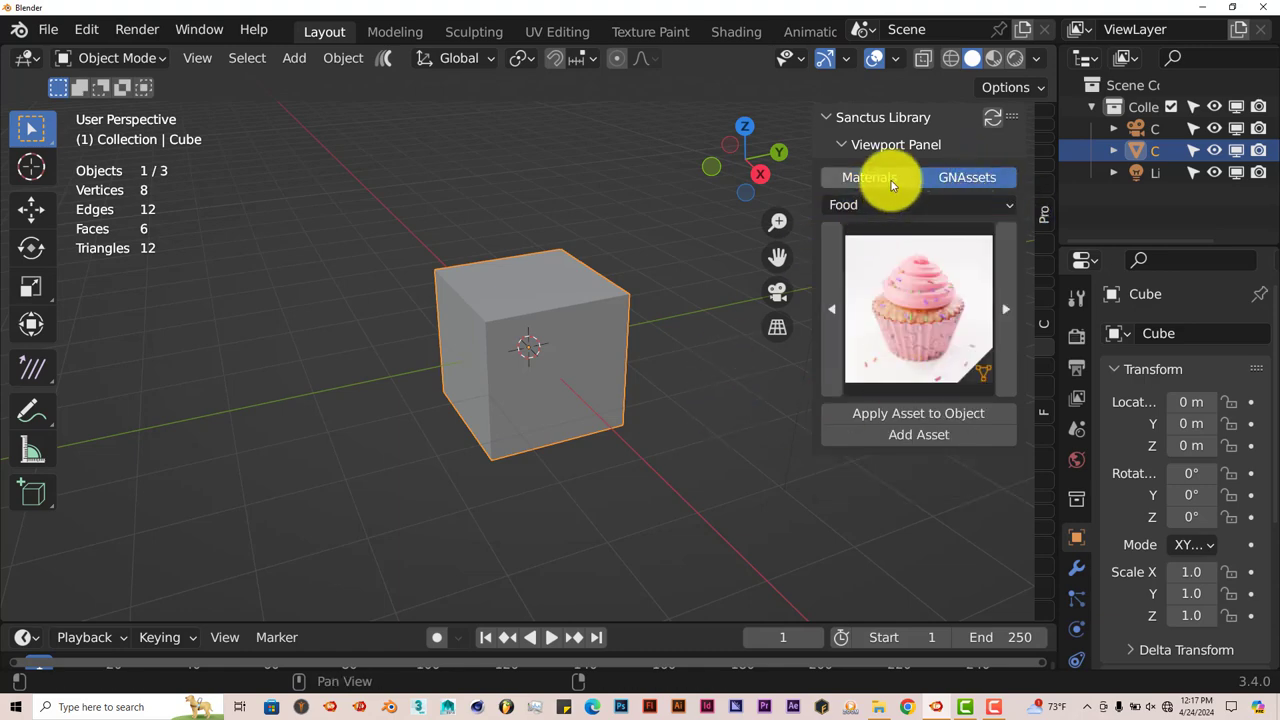
# Switch the library back to Materials and bring up the Buildings category
pyautogui.click(893, 183)
pyautogui.click(890, 205)
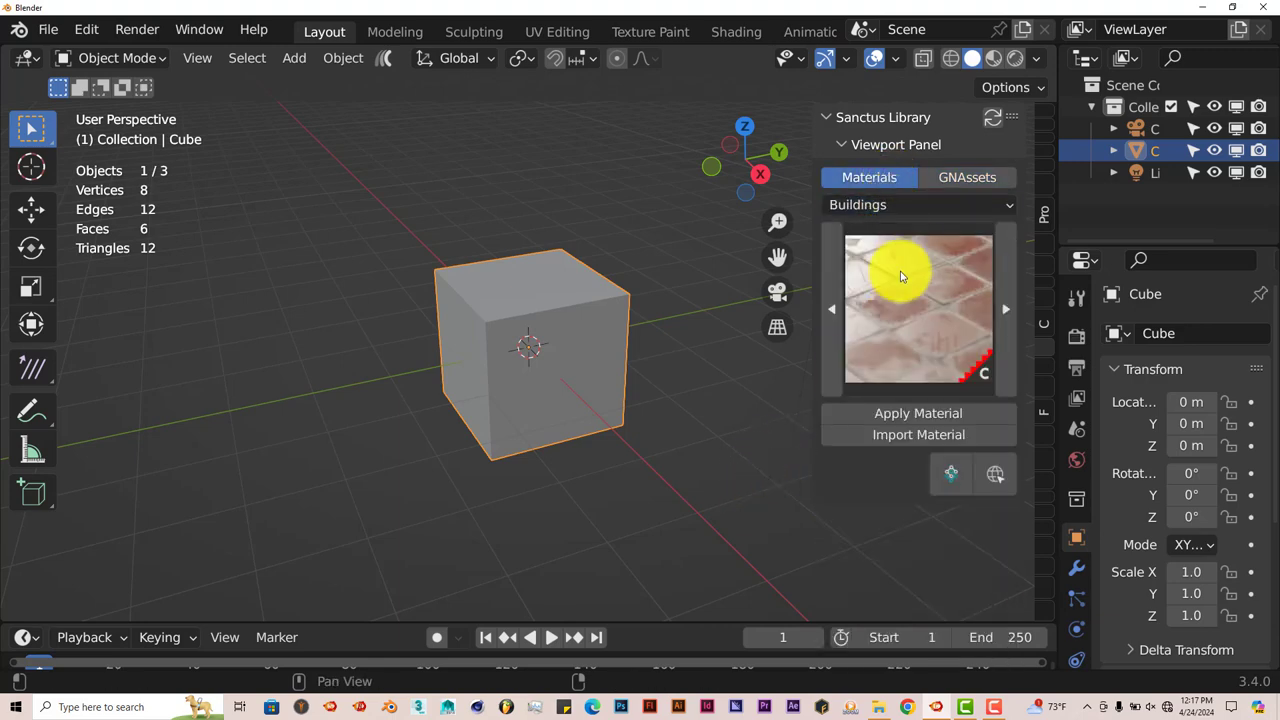
pyautogui.click(877, 208)
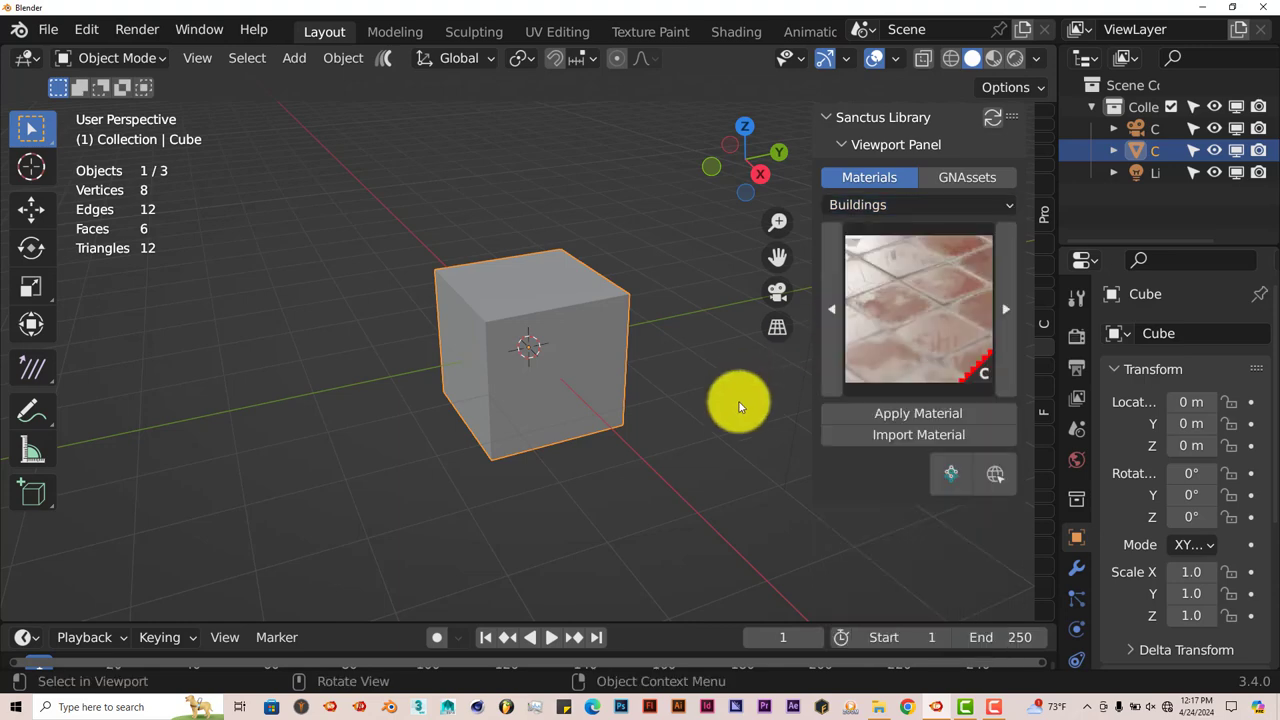
# Browse the Buildings material thumbnails in the Sanctus Library
pyautogui.click(929, 320)
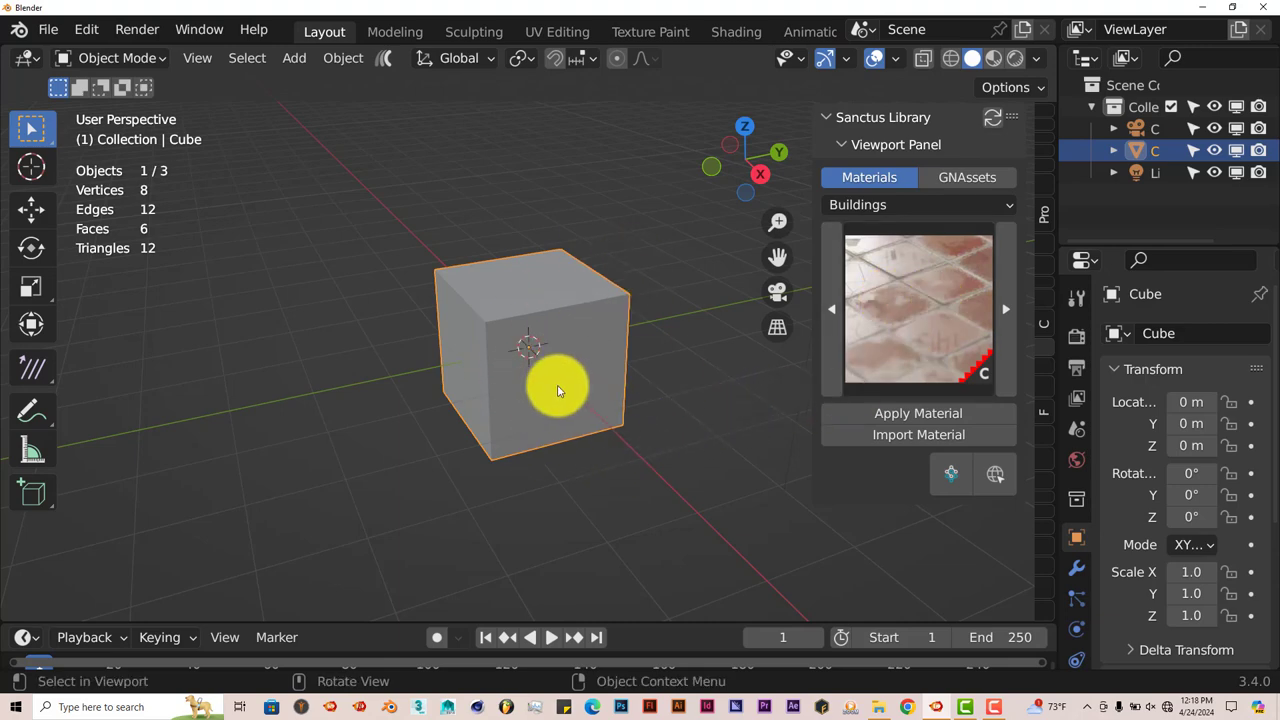
# Delete the default cube and add a Suzanne monkey head, viewed from the front
pyautogui.press('Delete')
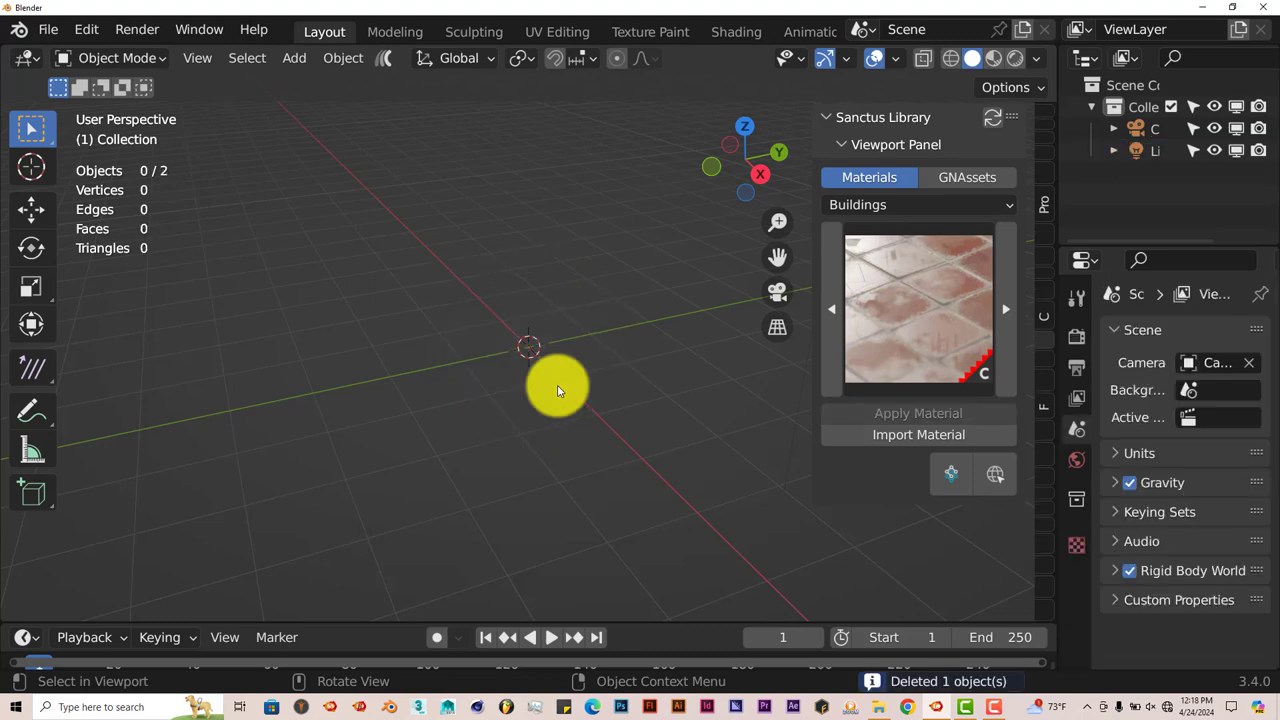
pyautogui.hotkey('shift', 'a')
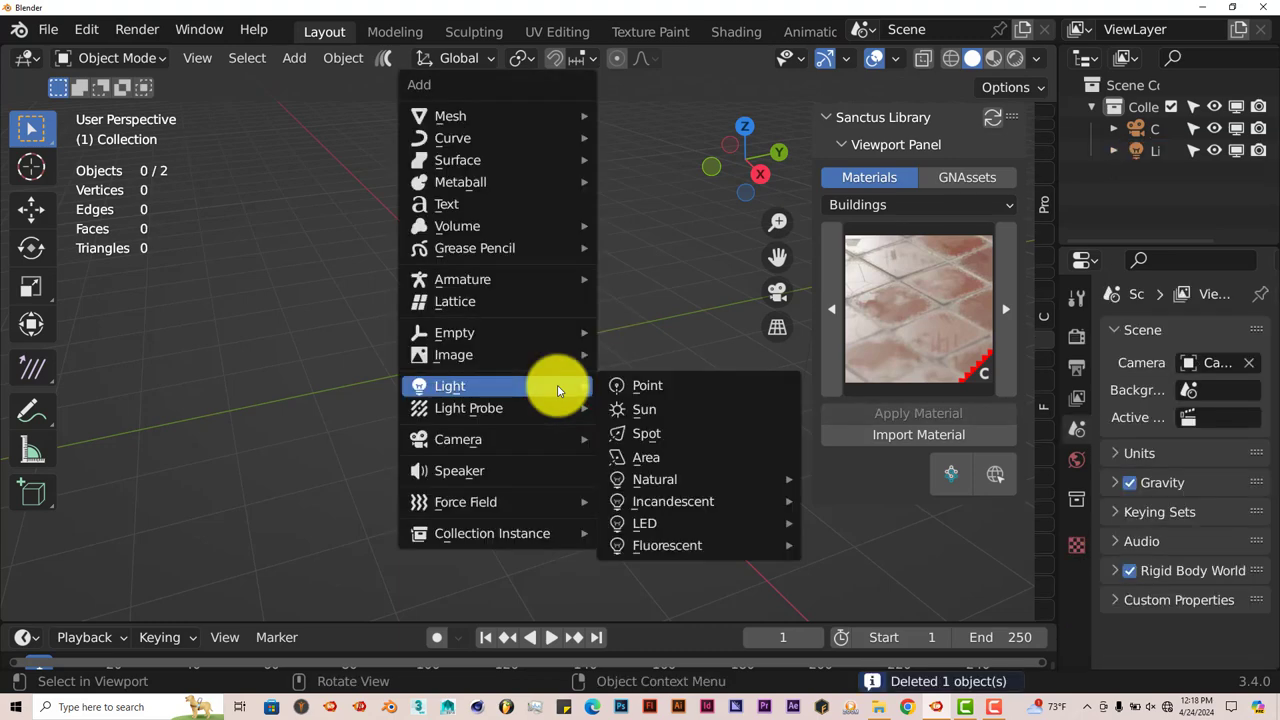
pyautogui.moveTo(552, 121)
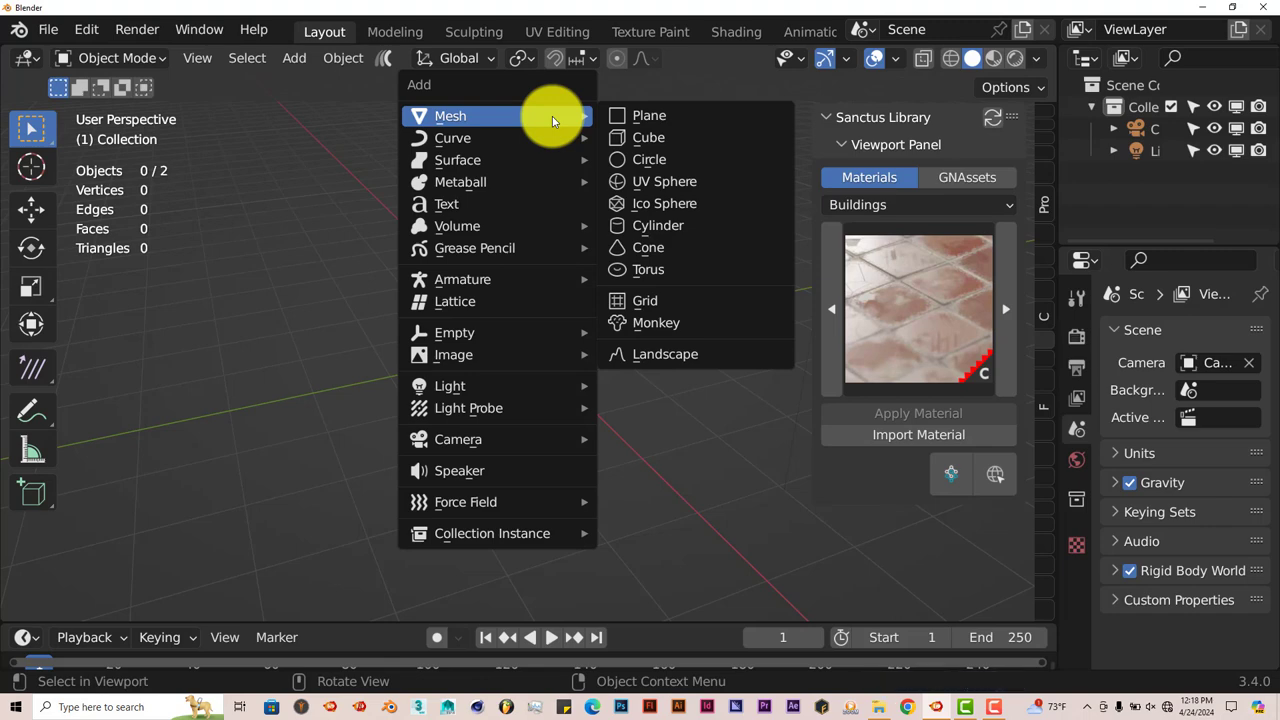
pyautogui.click(651, 324)
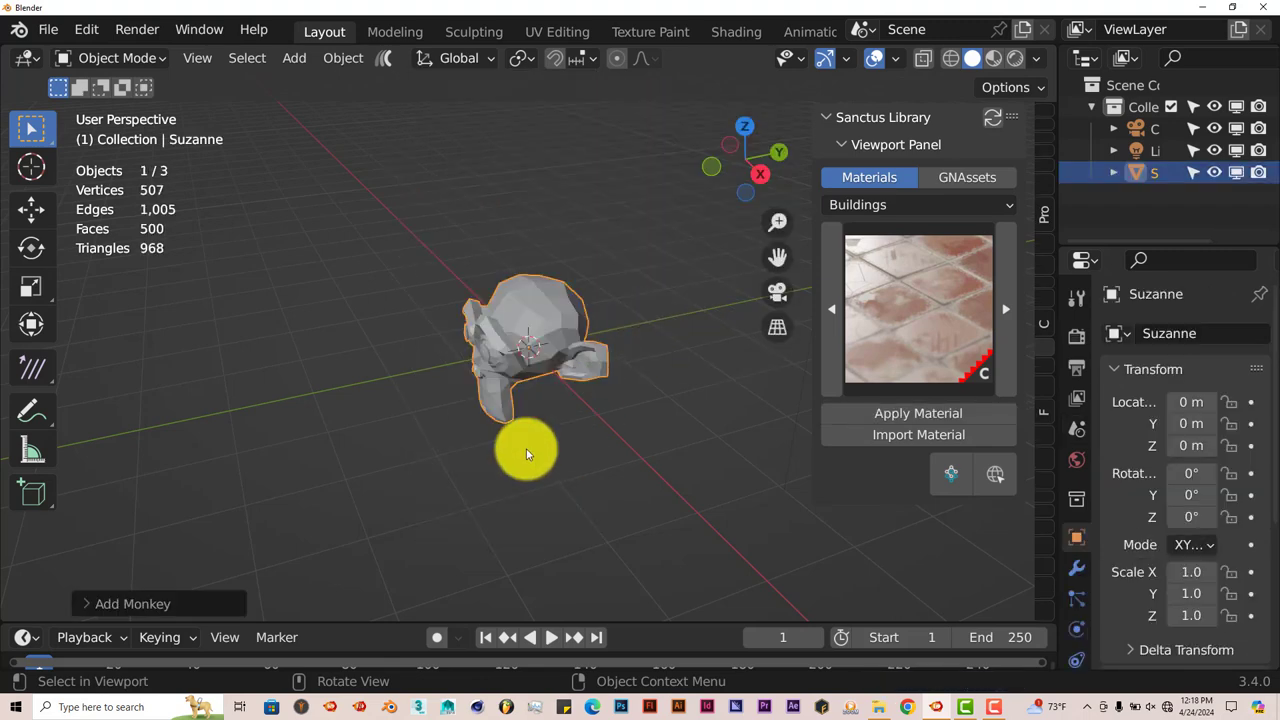
pyautogui.press('KP_1')
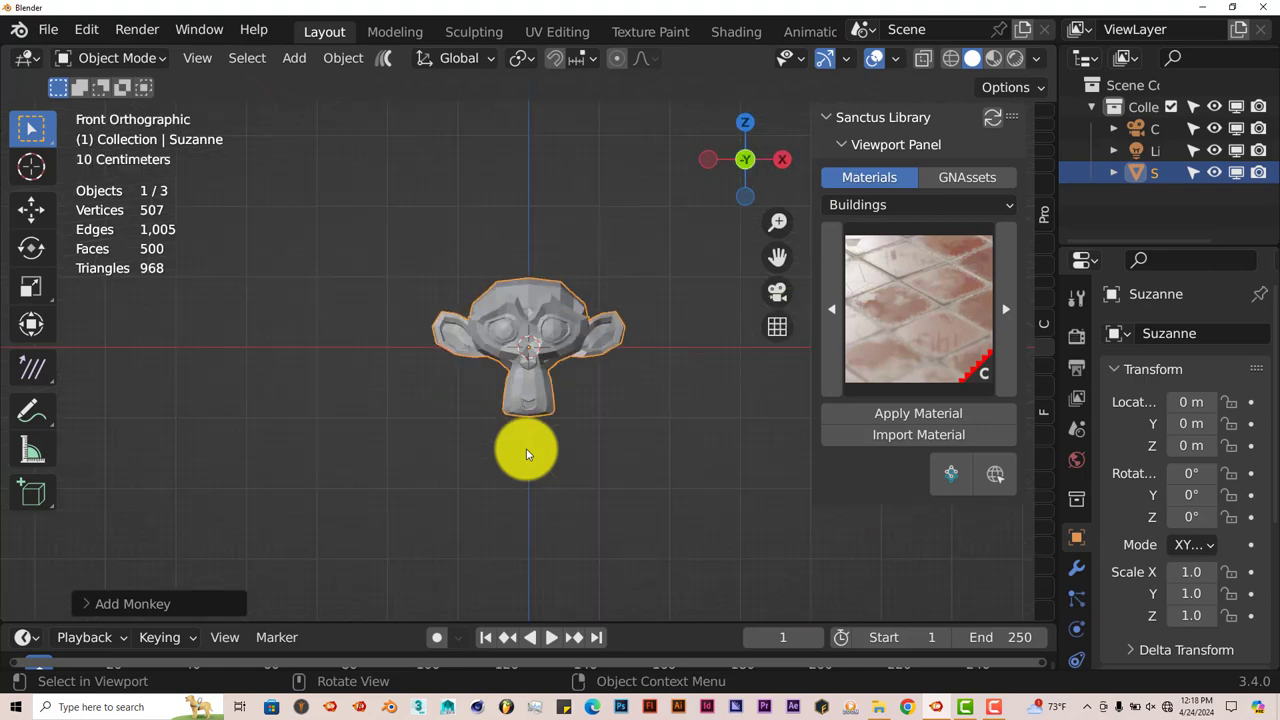
pyautogui.scroll(4, 527, 455)
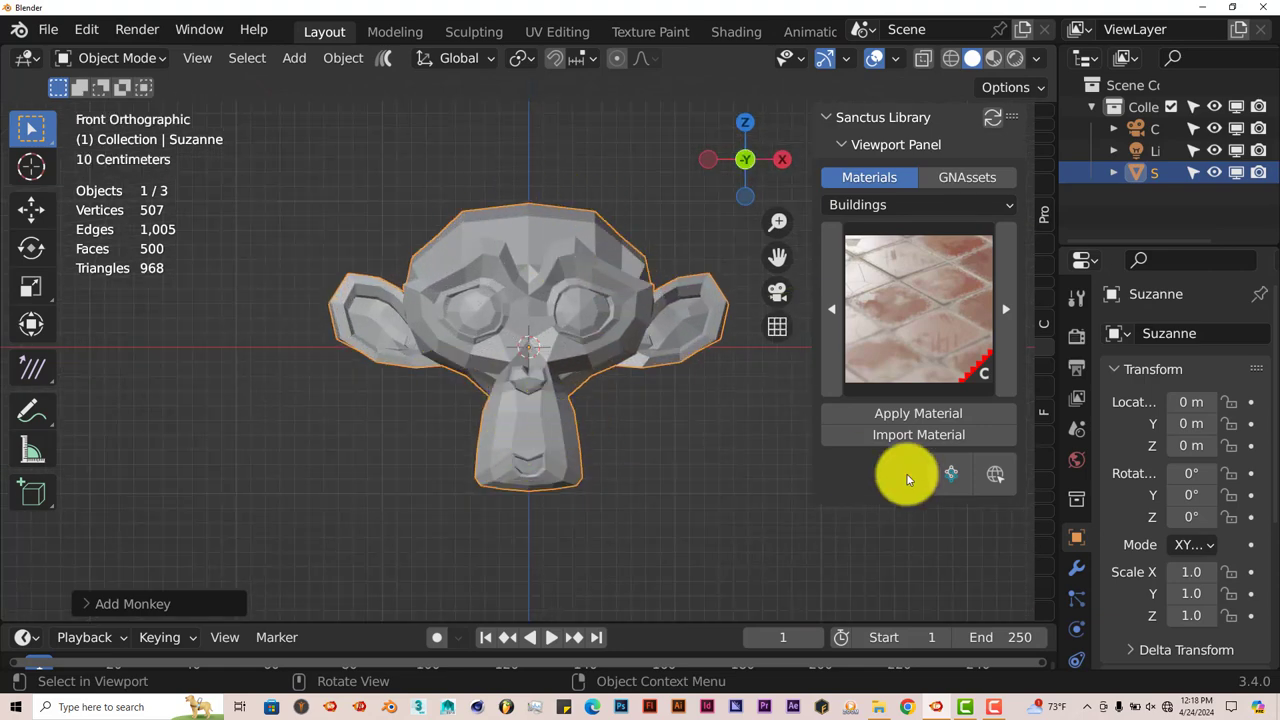
# Add and apply a level-2 Subdivision Surface modifier on Suzanne, then shade her smooth
pyautogui.click(1082, 570)
pyautogui.click(1218, 335)
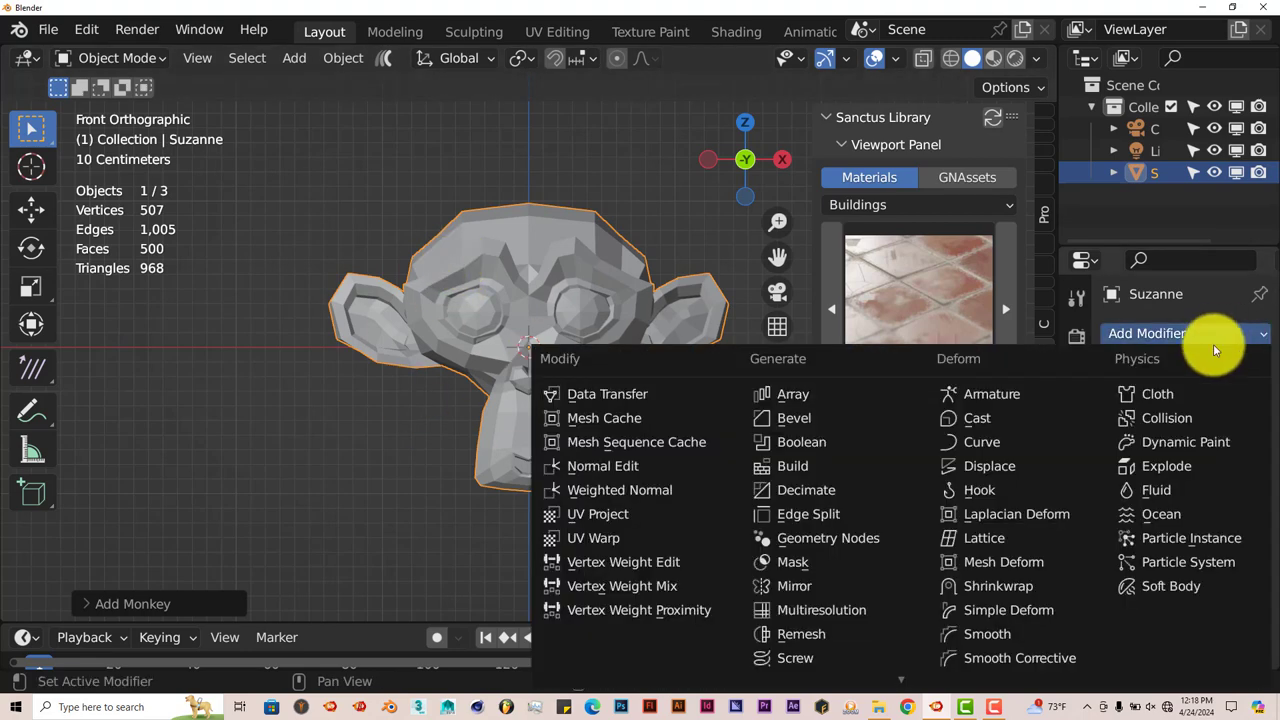
pyautogui.scroll(-5, 891, 694)
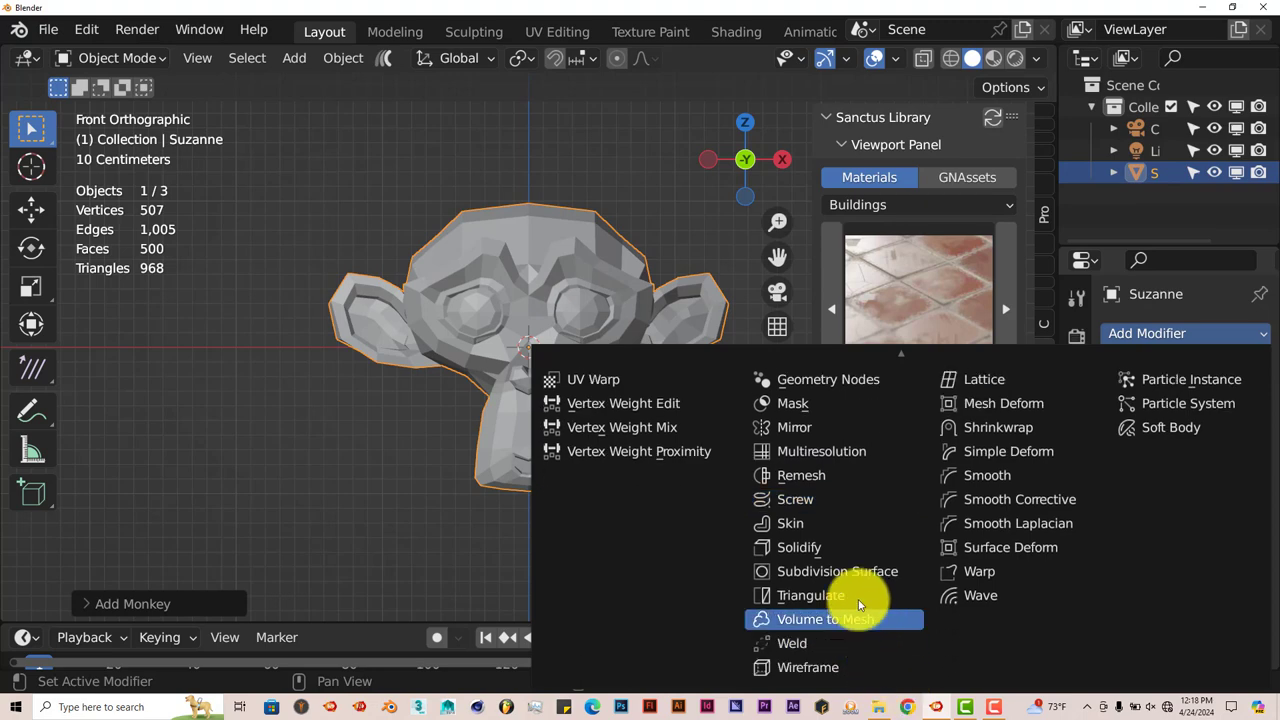
pyautogui.click(857, 571)
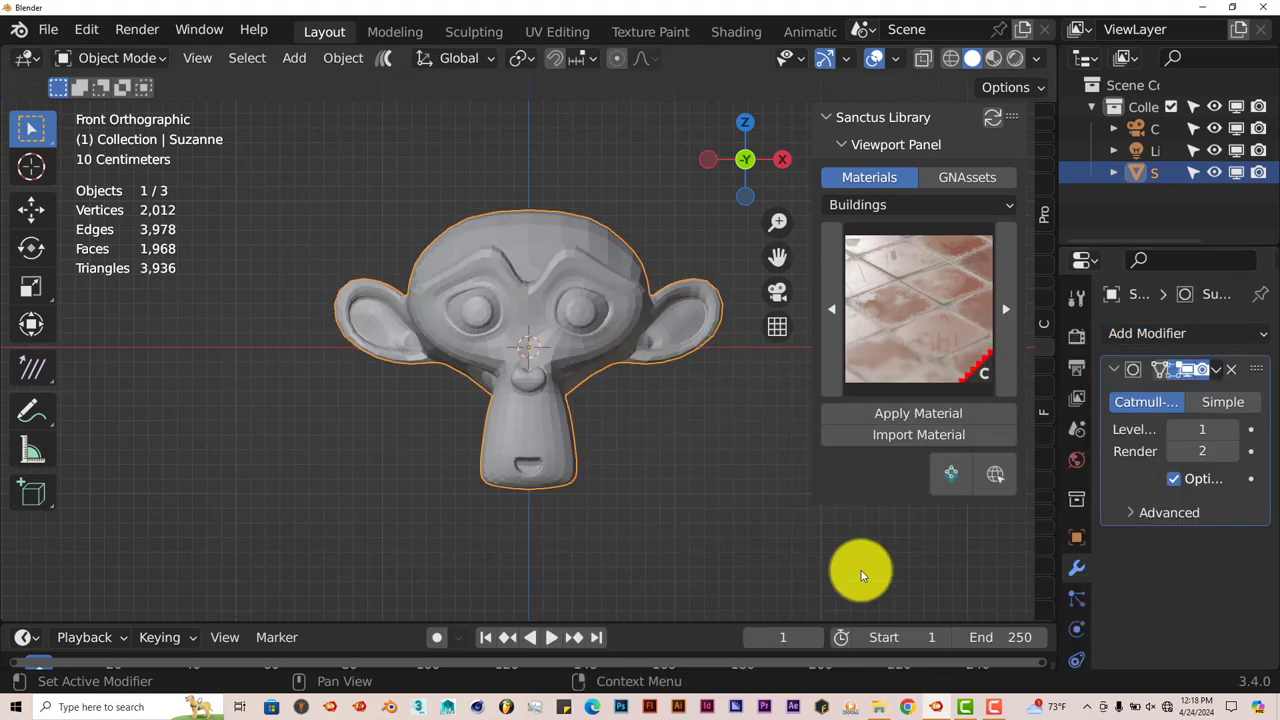
pyautogui.click(1232, 429)
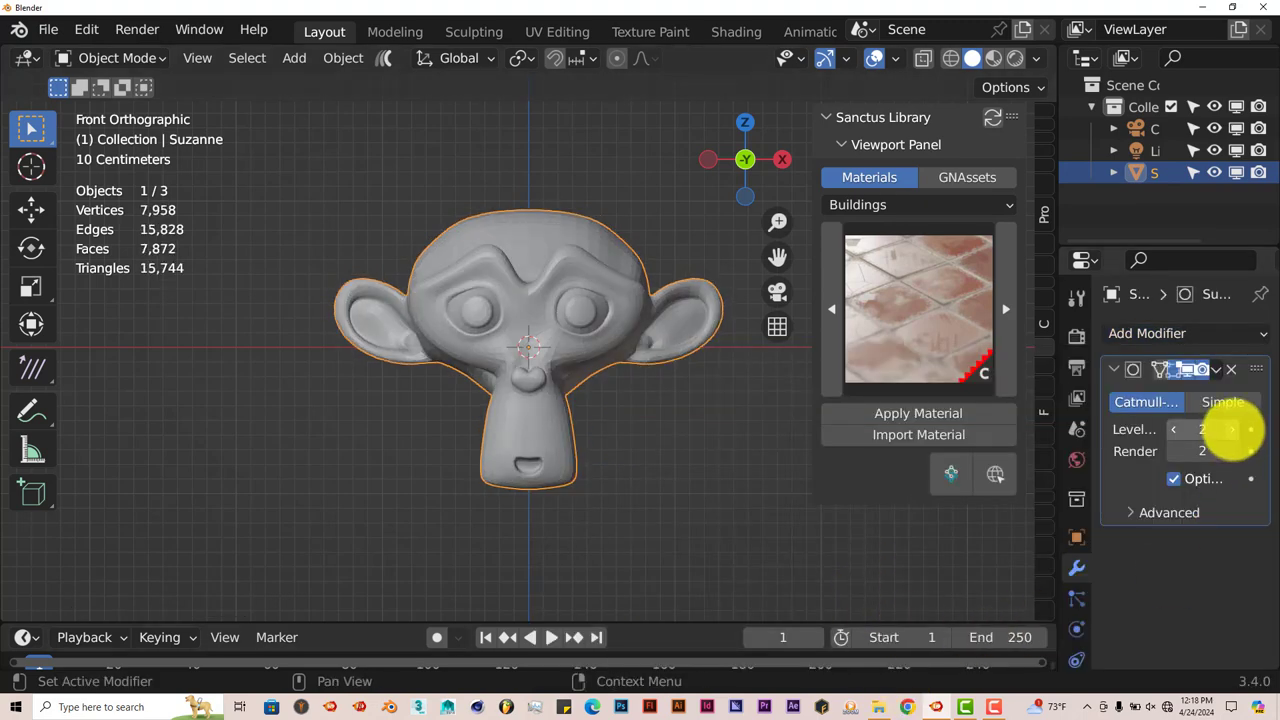
pyautogui.click(1215, 372)
pyautogui.click(1179, 394)
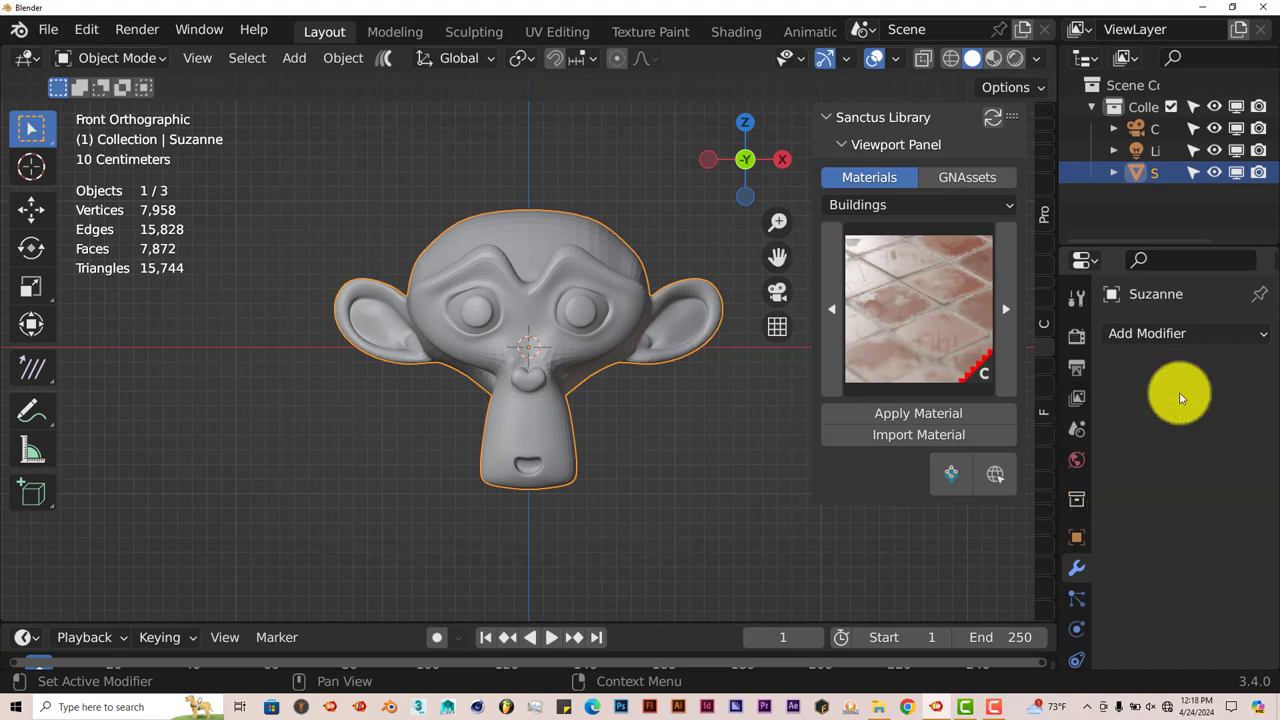
pyautogui.rightClick(693, 490)
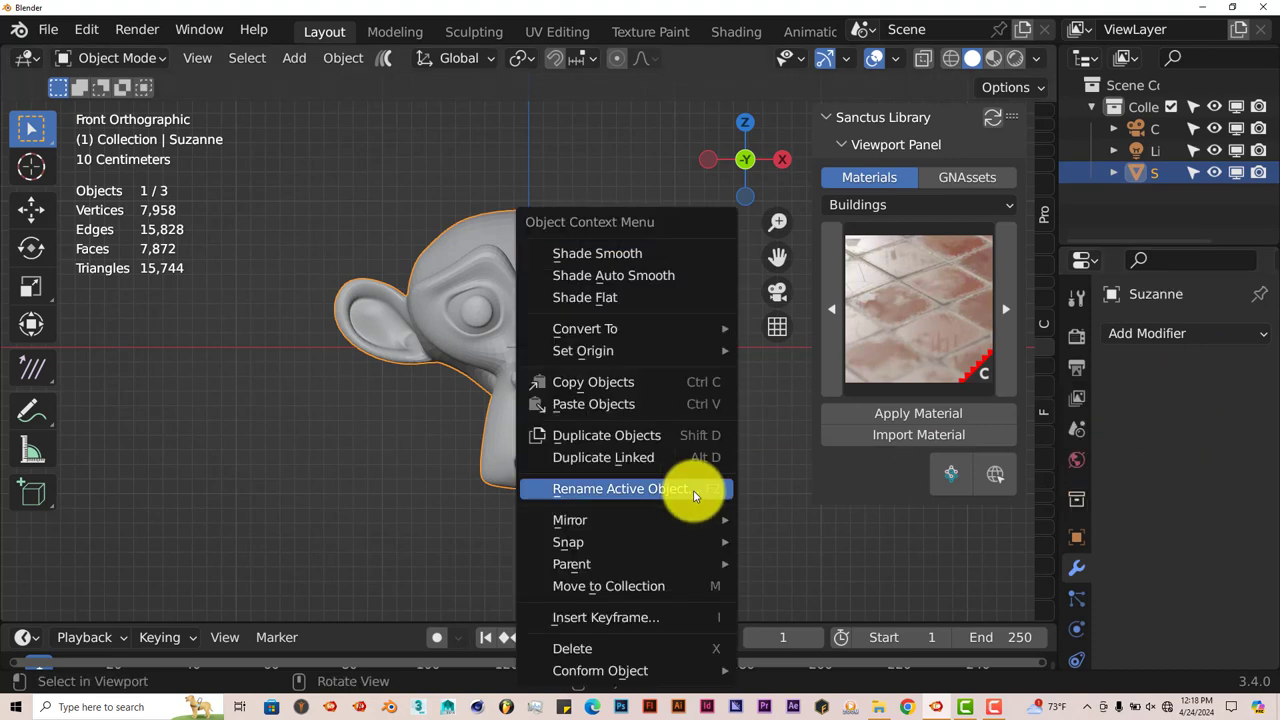
pyautogui.click(643, 257)
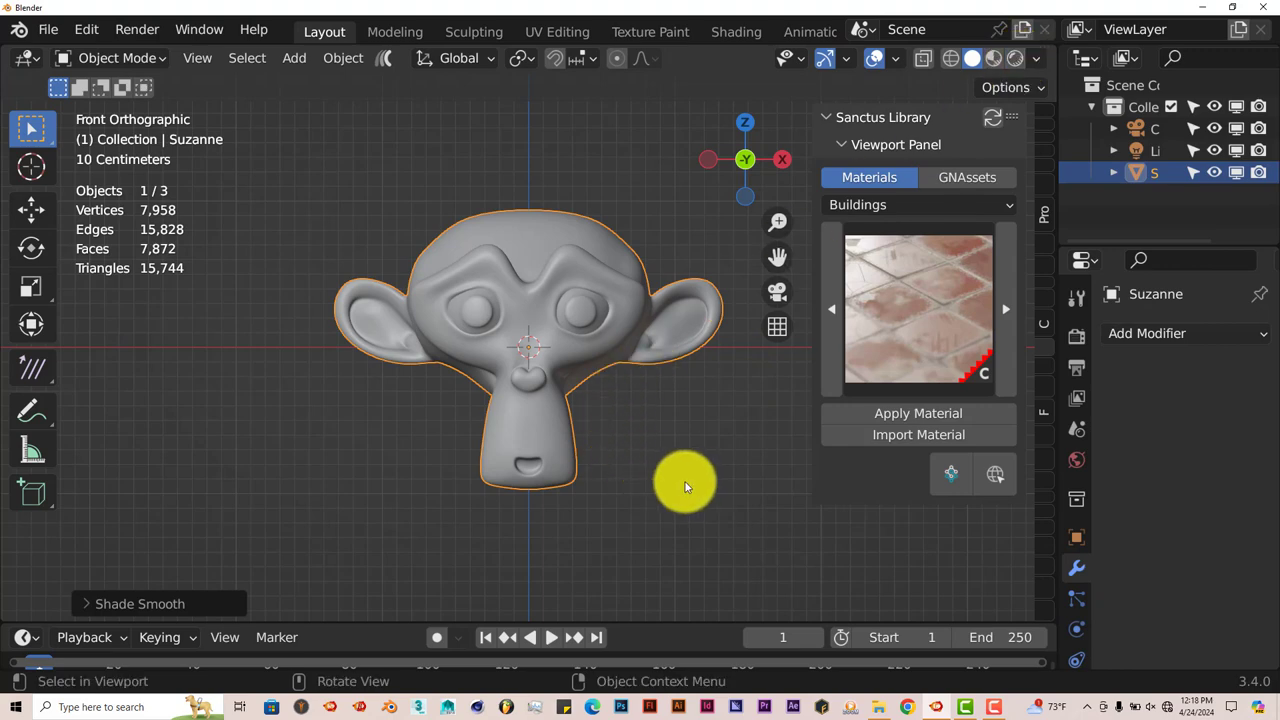
# Switch the viewport to rendered shading and add a Sun light
pyautogui.click(1015, 58)
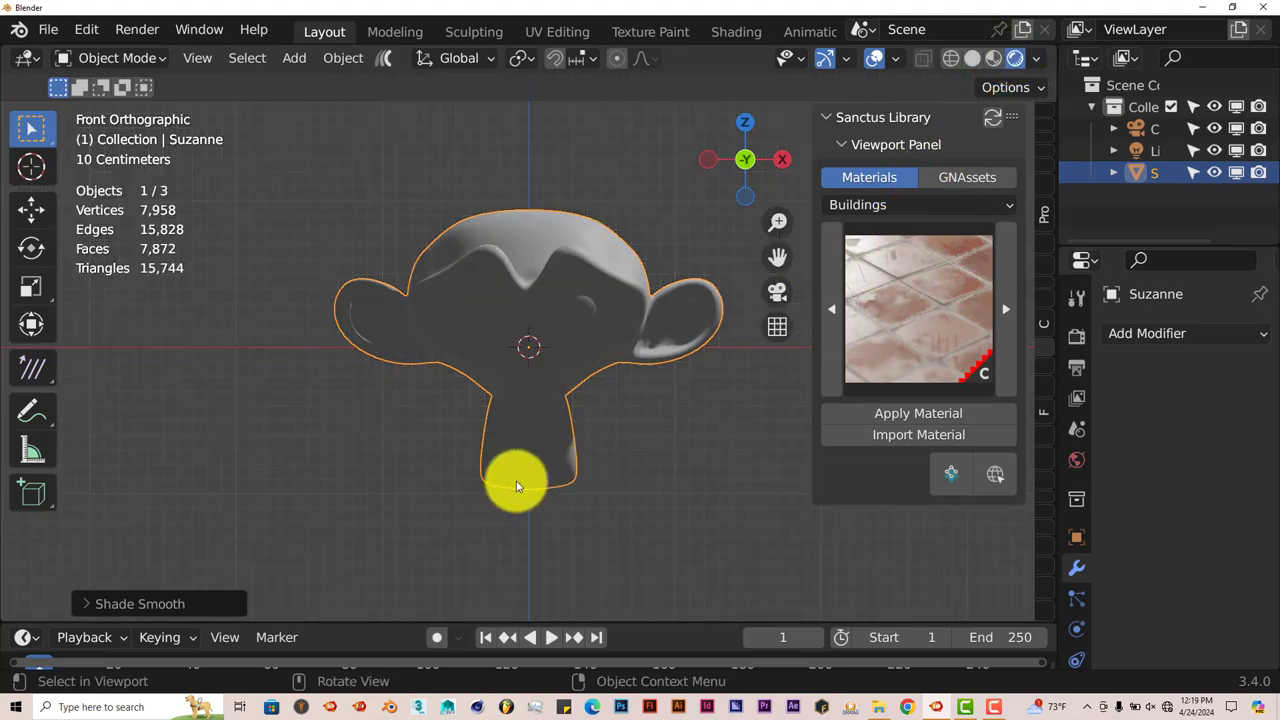
pyautogui.hotkey('shift', 'a')
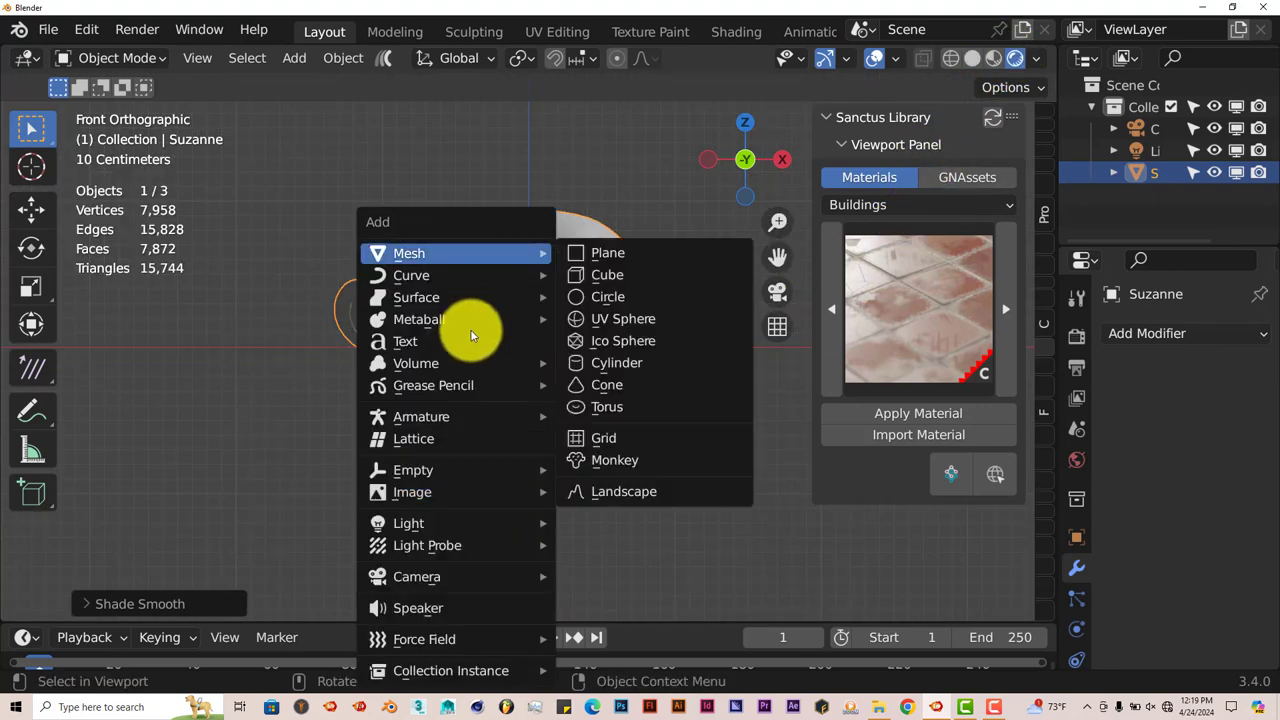
pyautogui.moveTo(467, 530)
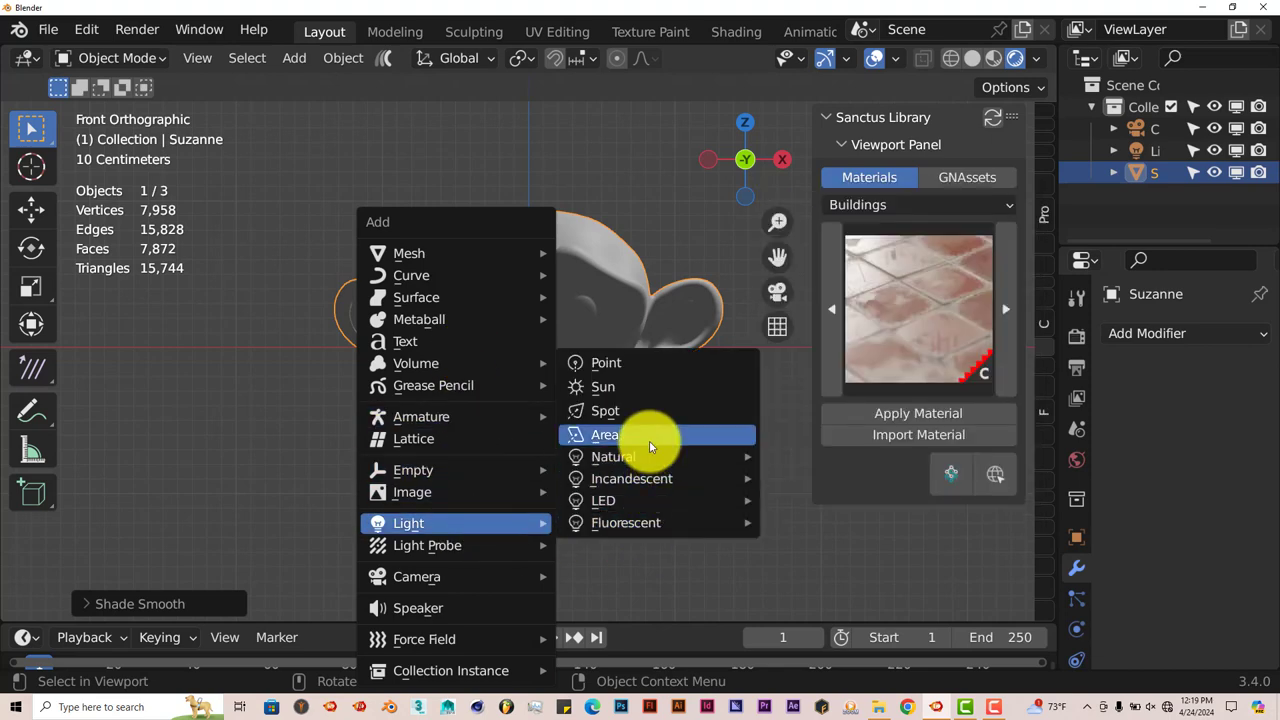
pyautogui.moveTo(650, 460)
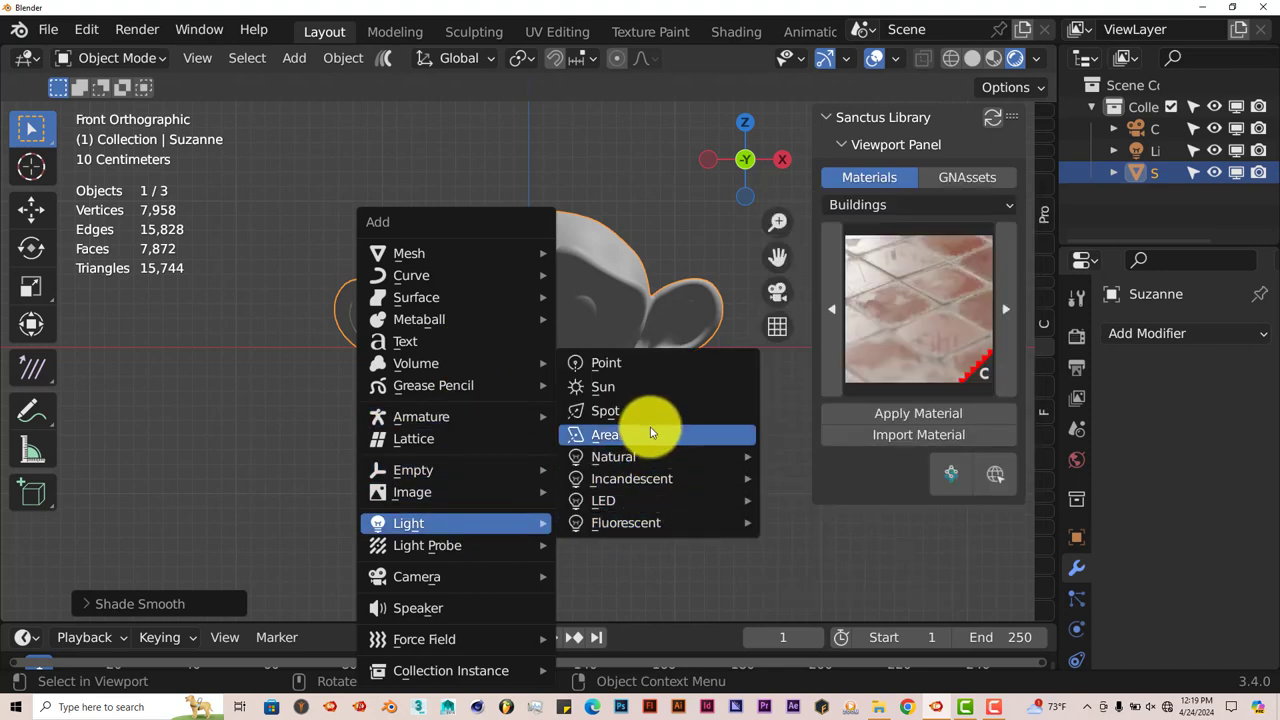
pyautogui.click(650, 390)
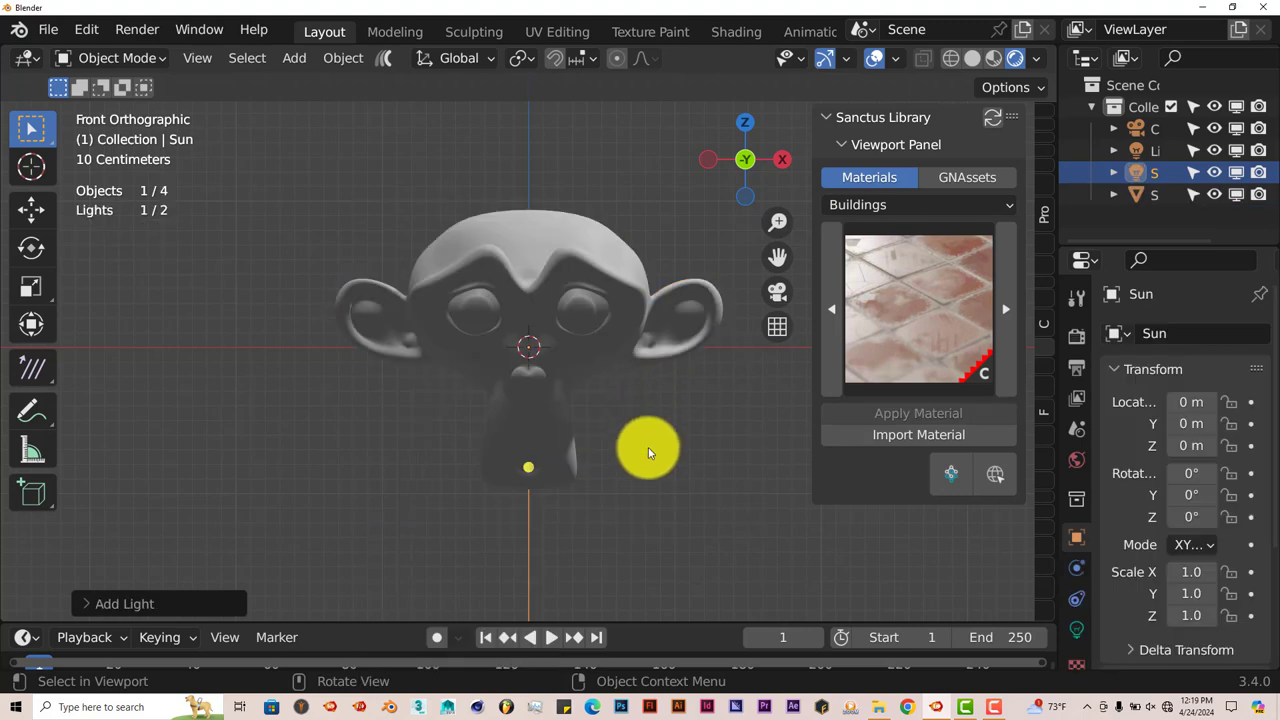
# Move the Sun to Y -1.9 m, Z 0.8 m and aim it at Suzanne
pyautogui.moveTo(640, 451); pyautogui.dragTo(549, 494, button='middle')
pyautogui.click(37, 212)
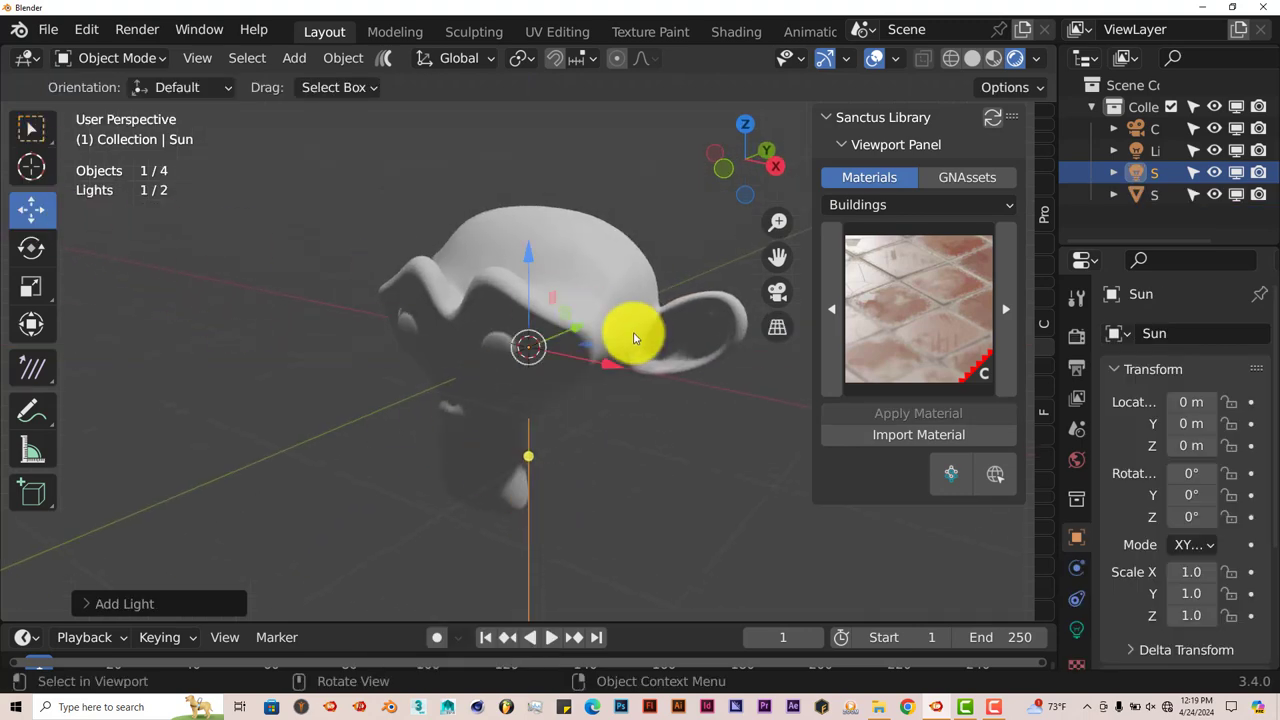
pyautogui.moveTo(580, 331); pyautogui.dragTo(332, 407)
pyautogui.moveTo(286, 356); pyautogui.dragTo(247, 176)
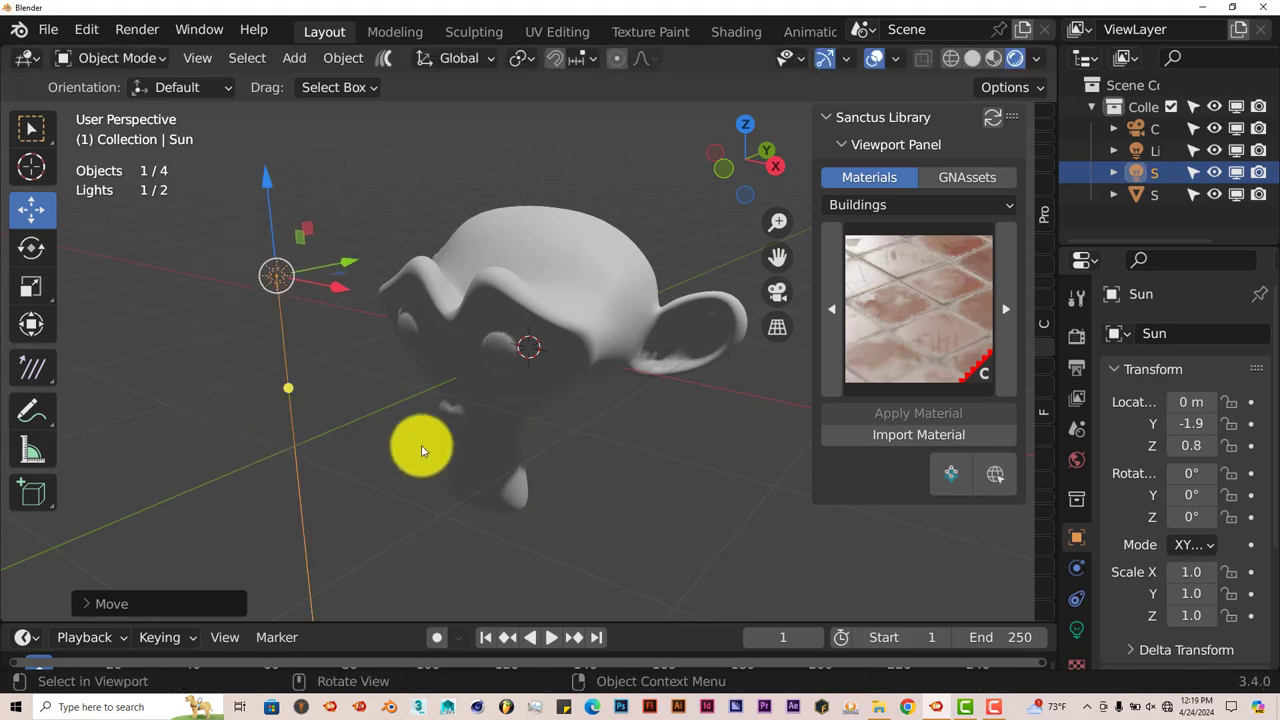
pyautogui.moveTo(414, 449); pyautogui.dragTo(371, 443, button='middle')
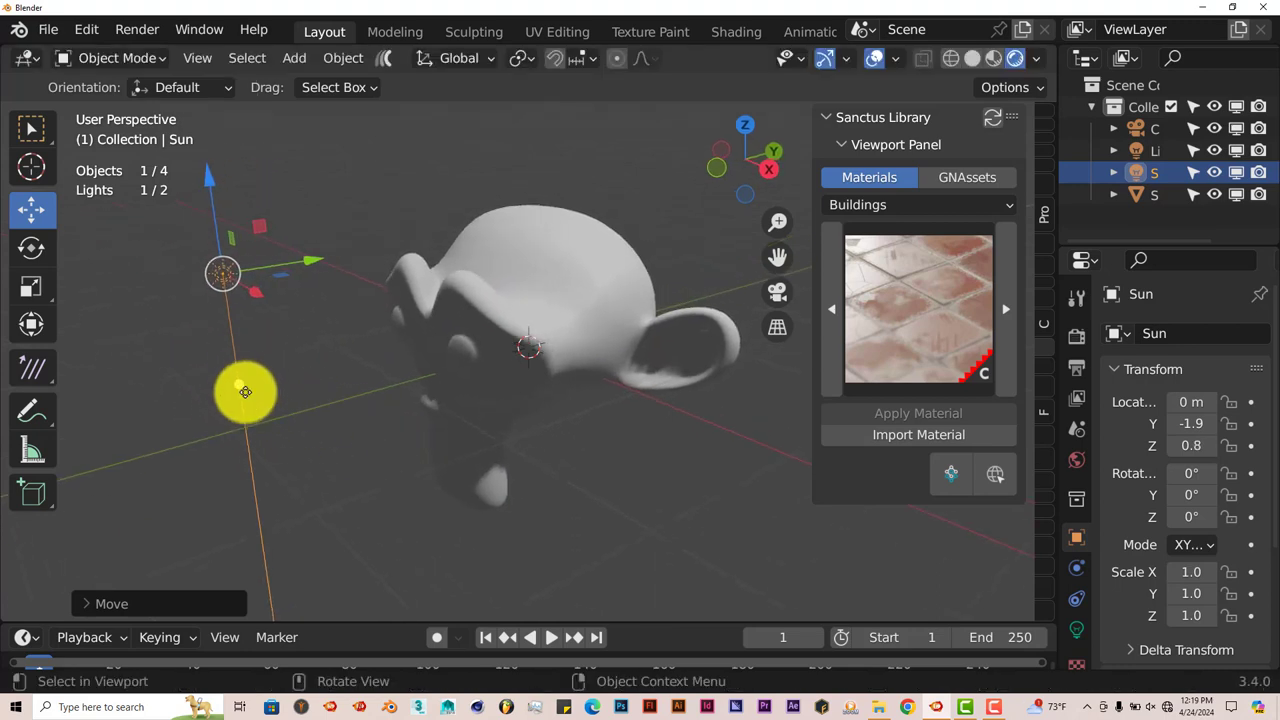
pyautogui.moveTo(245, 386); pyautogui.dragTo(369, 371)
pyautogui.moveTo(369, 371); pyautogui.dragTo(440, 441, button='middle')
pyautogui.press('KP_1')
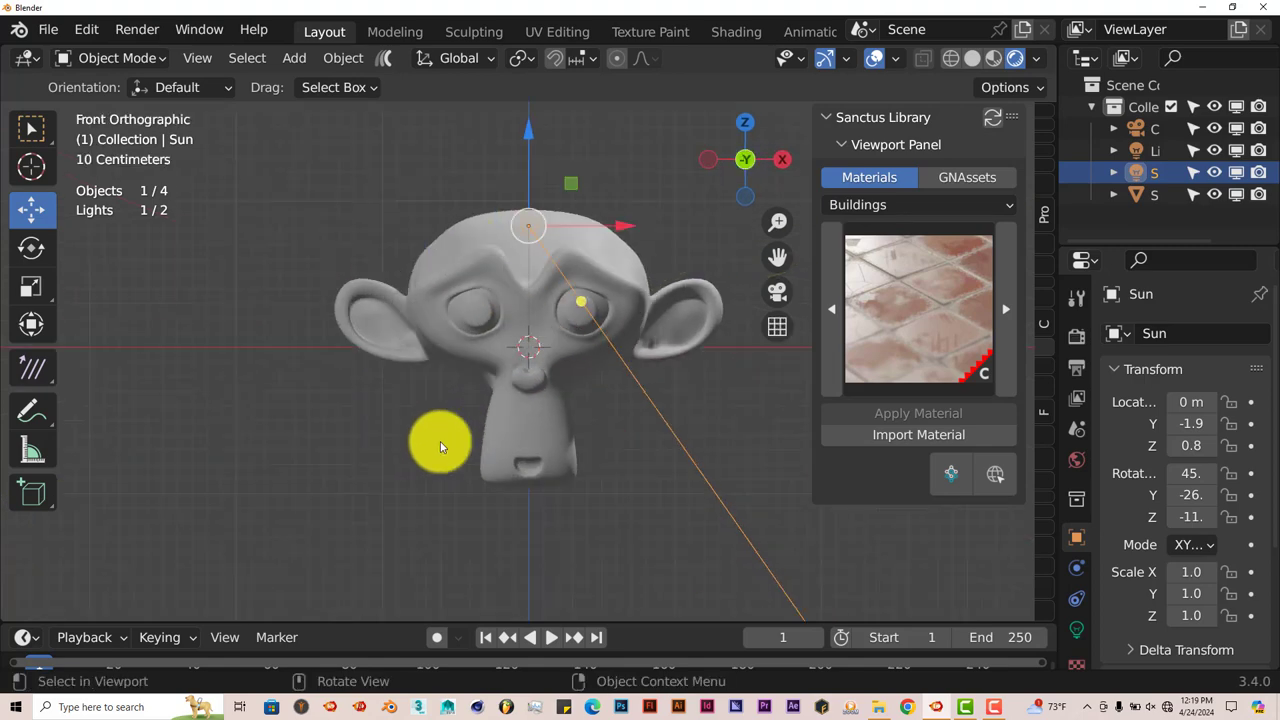
pyautogui.scroll(3, 567, 471)
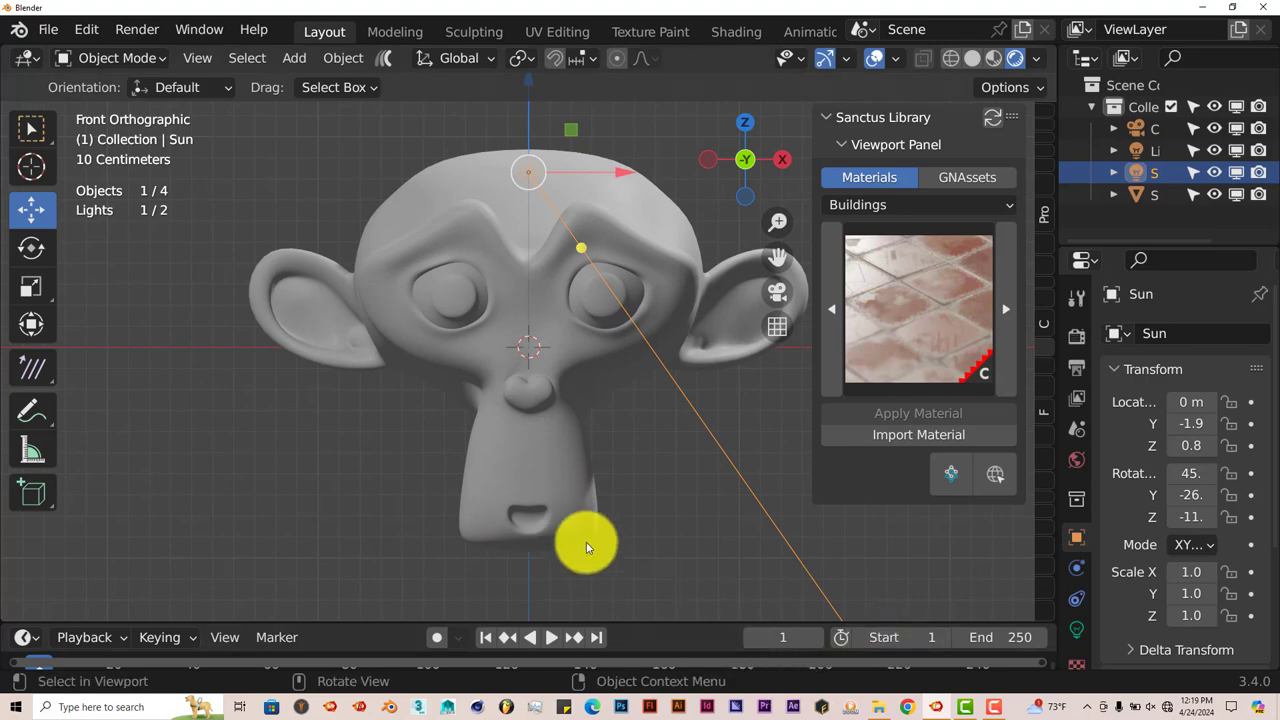
# Apply the aging_tiles_01 Sanctus material to Suzanne, dismissing the Eevee warning
pyautogui.click(650, 233)
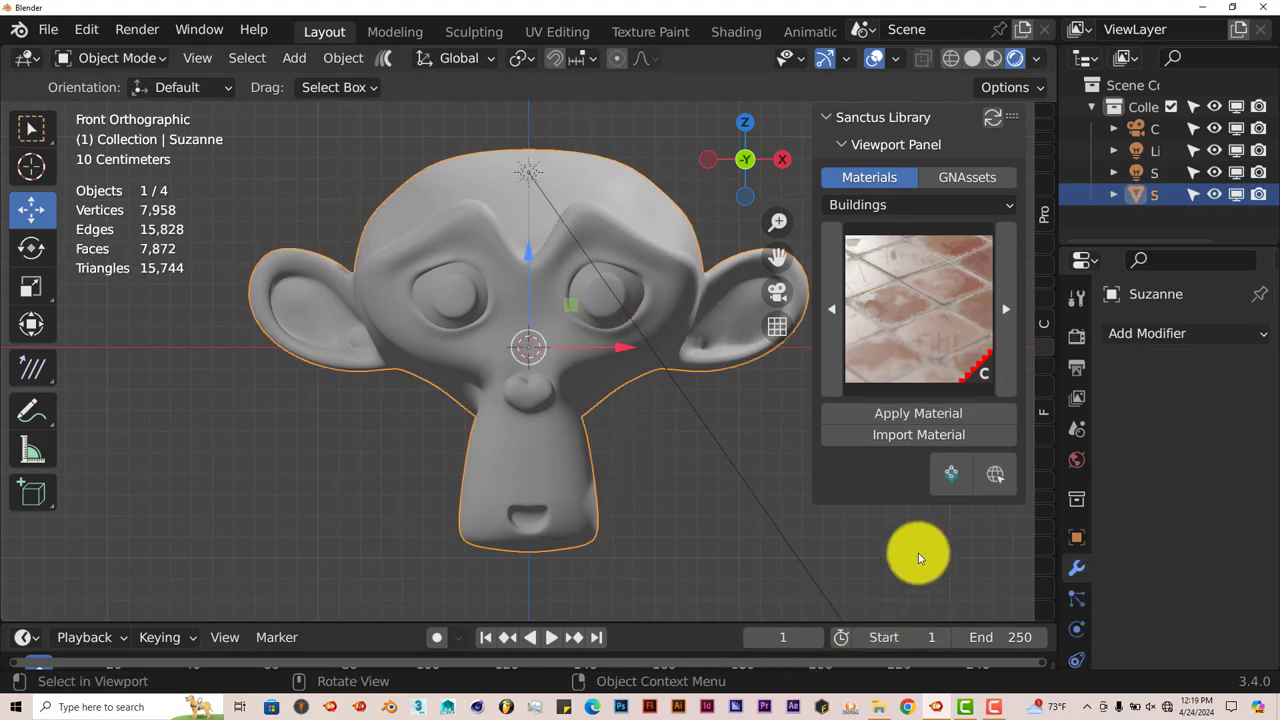
pyautogui.click(931, 415)
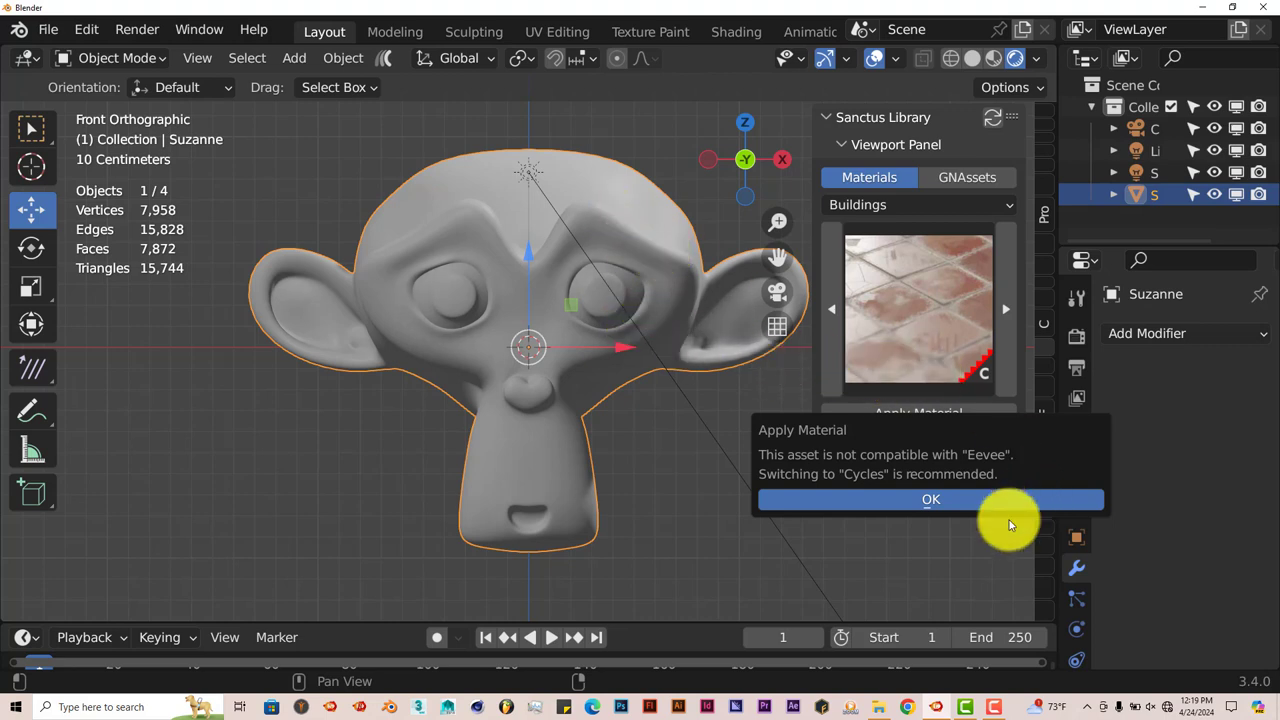
pyautogui.click(950, 500)
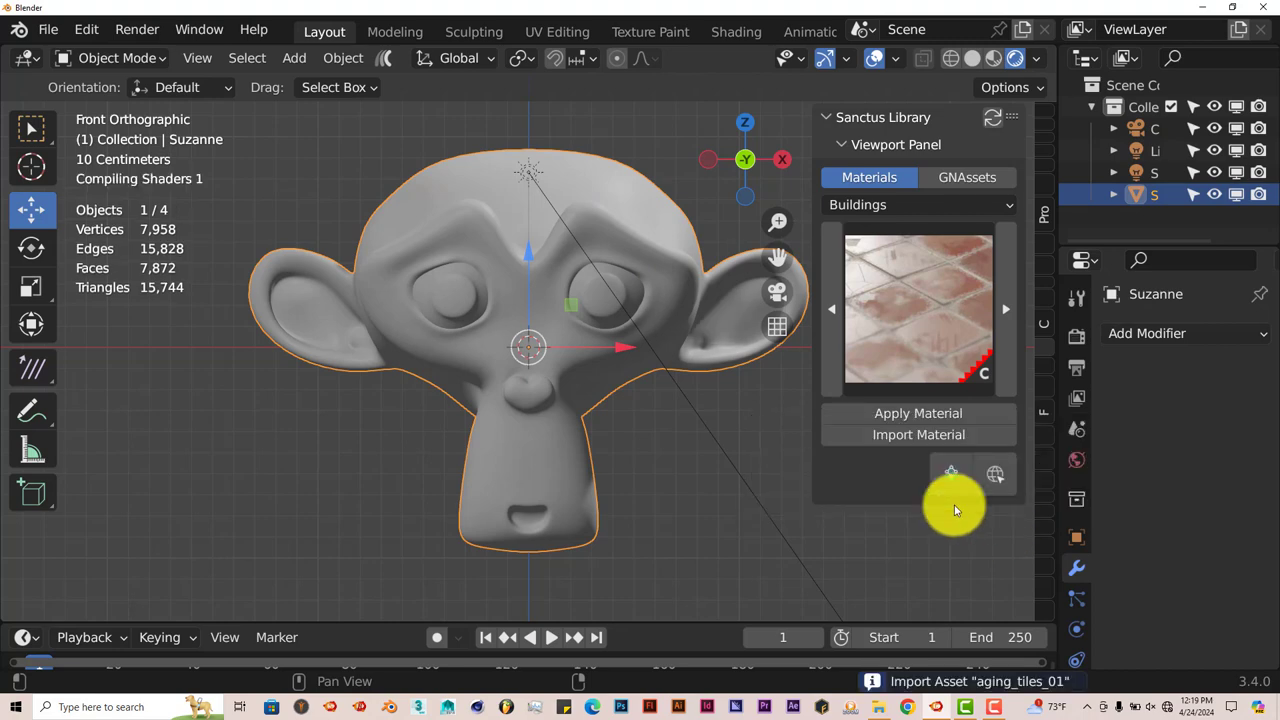
# Set the render engine to Cycles in Render Properties
pyautogui.click(1074, 346)
pyautogui.click(1209, 331)
pyautogui.click(1189, 409)
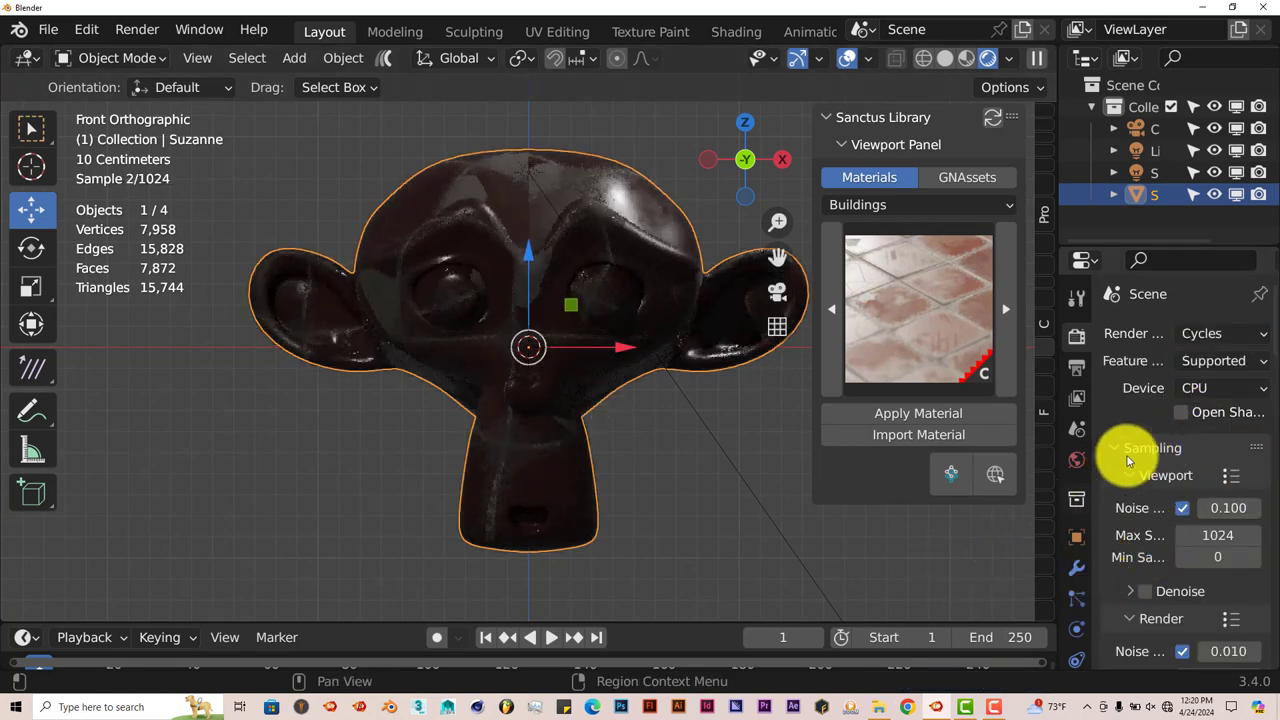
# Set the Cycles render device to GPU Compute
pyautogui.click(1245, 399)
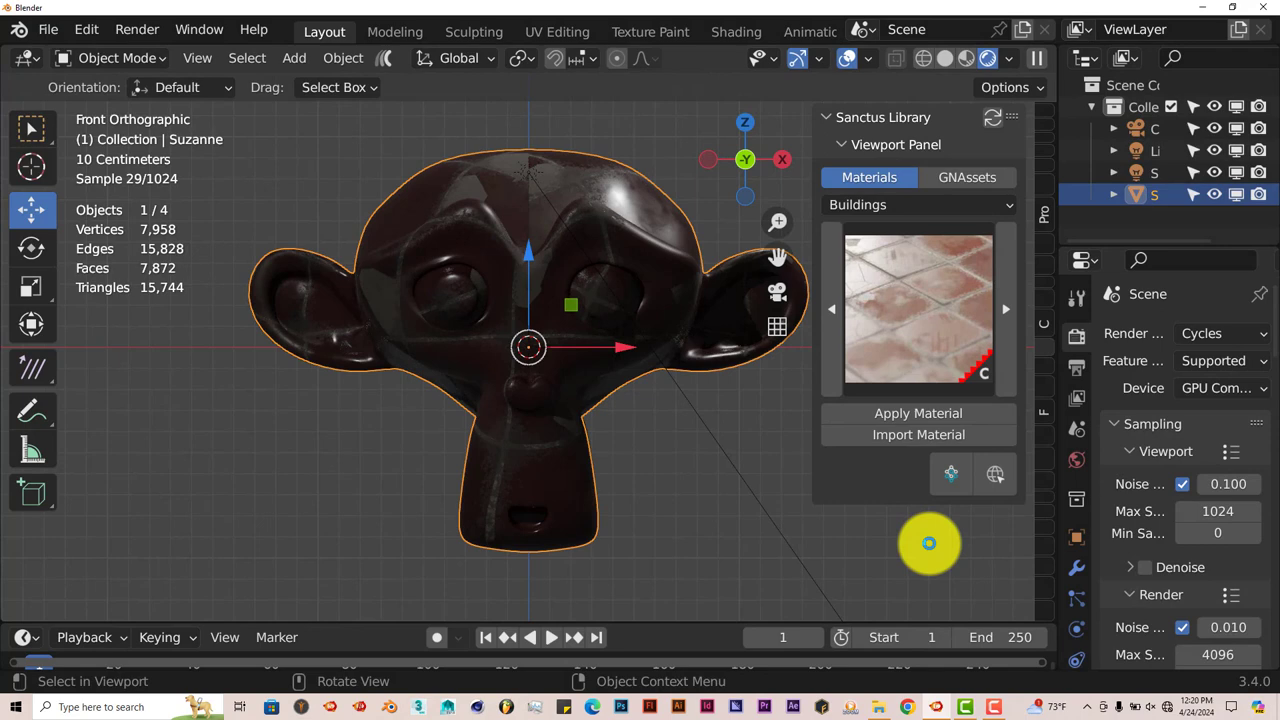
# Raise the World colour's value to about 0.62 so the background turns light grey
pyautogui.click(1075, 461)
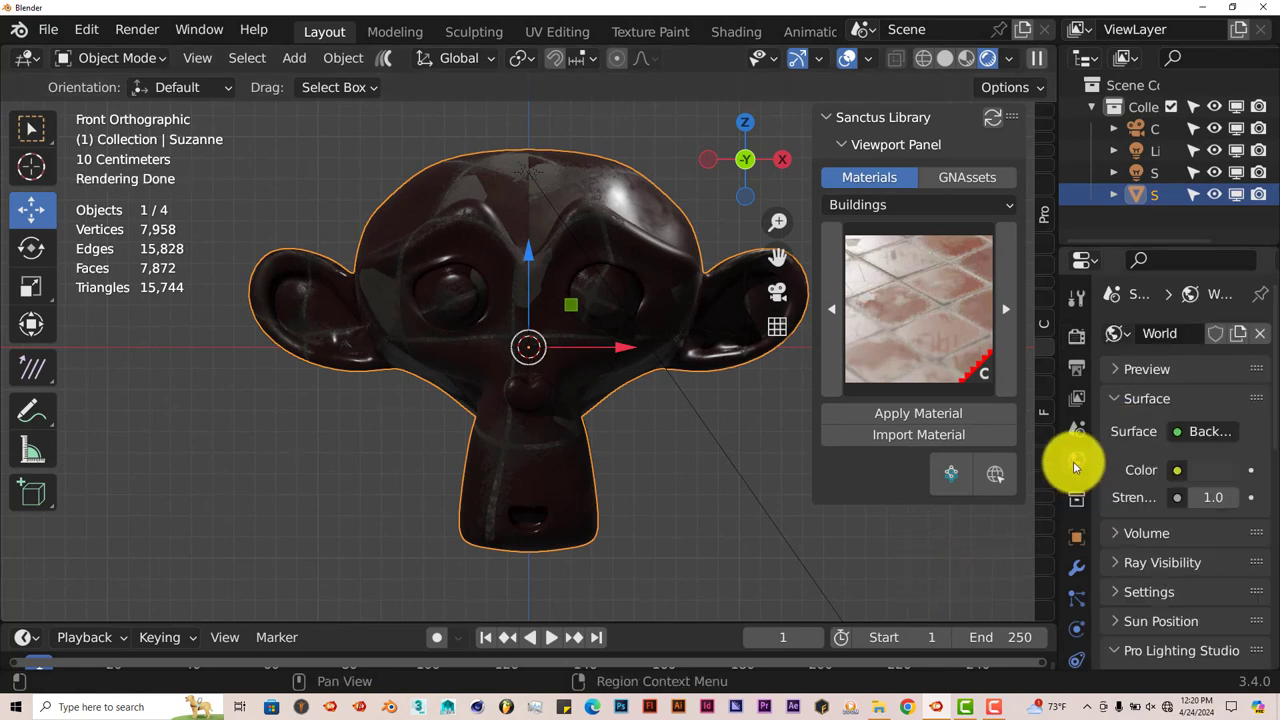
pyautogui.click(1213, 472)
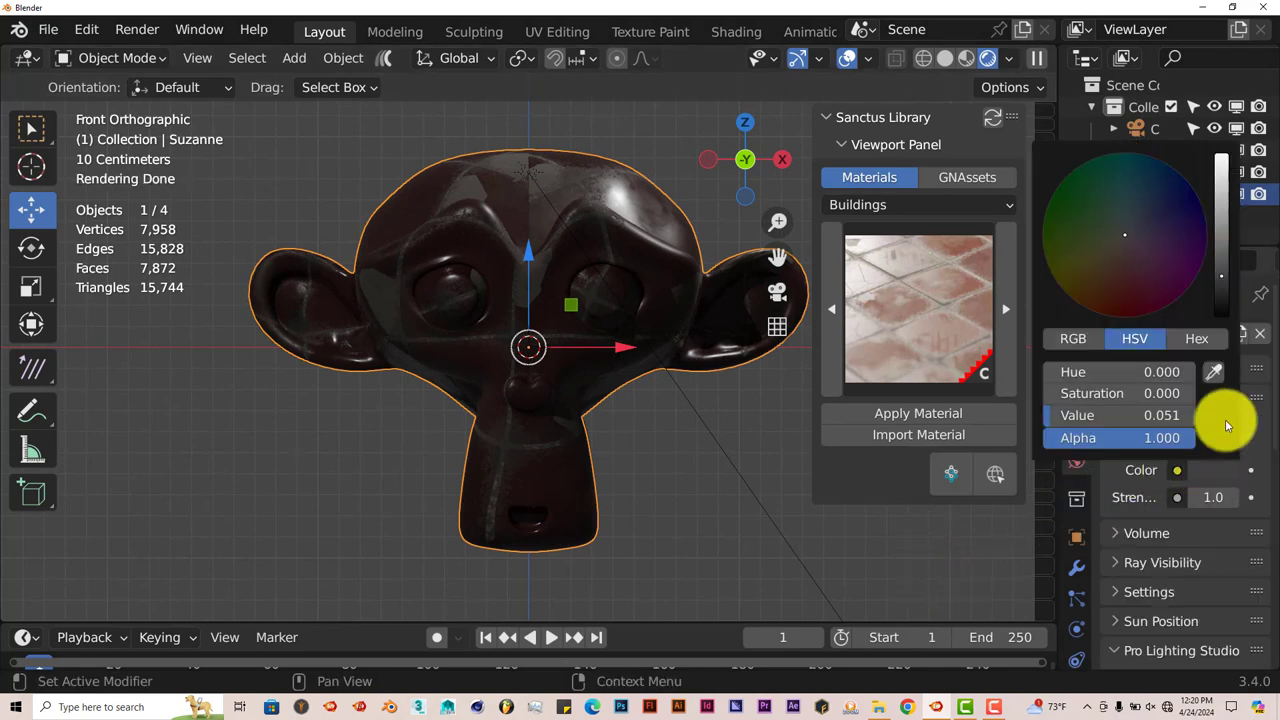
pyautogui.click(1229, 182)
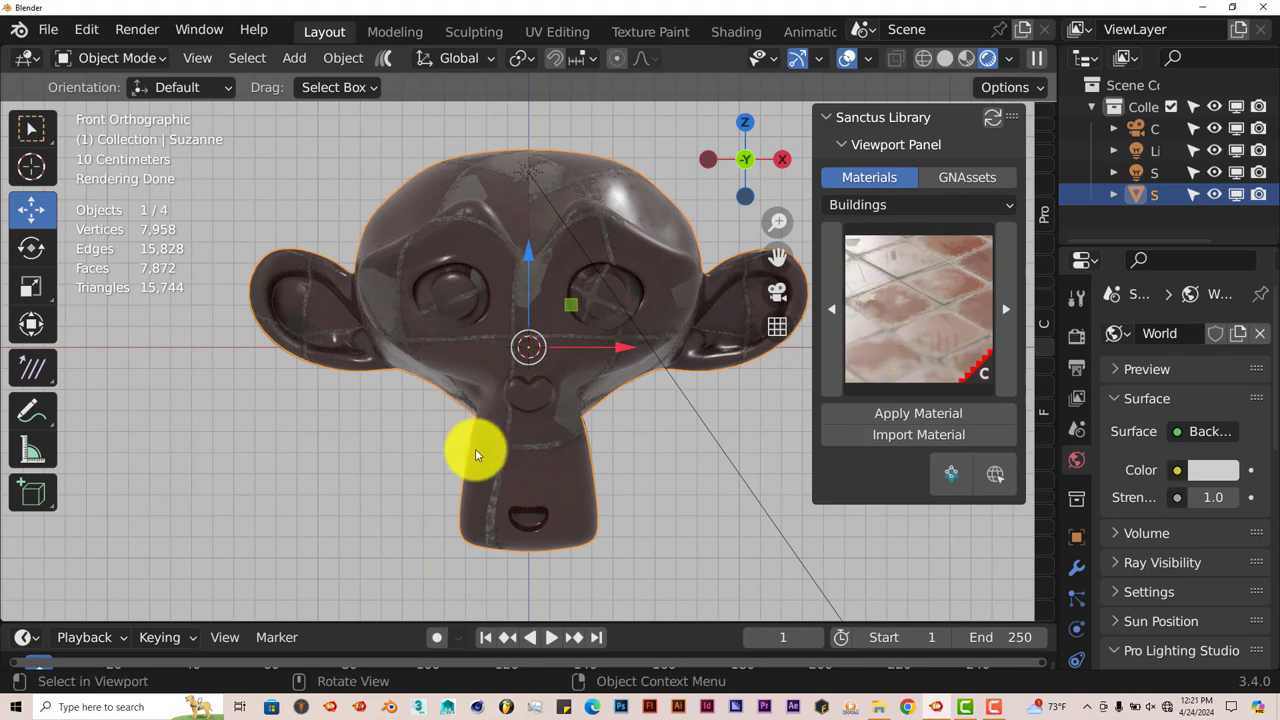
pyautogui.scroll(1, 538, 397)
pyautogui.scroll(1, 538, 397)
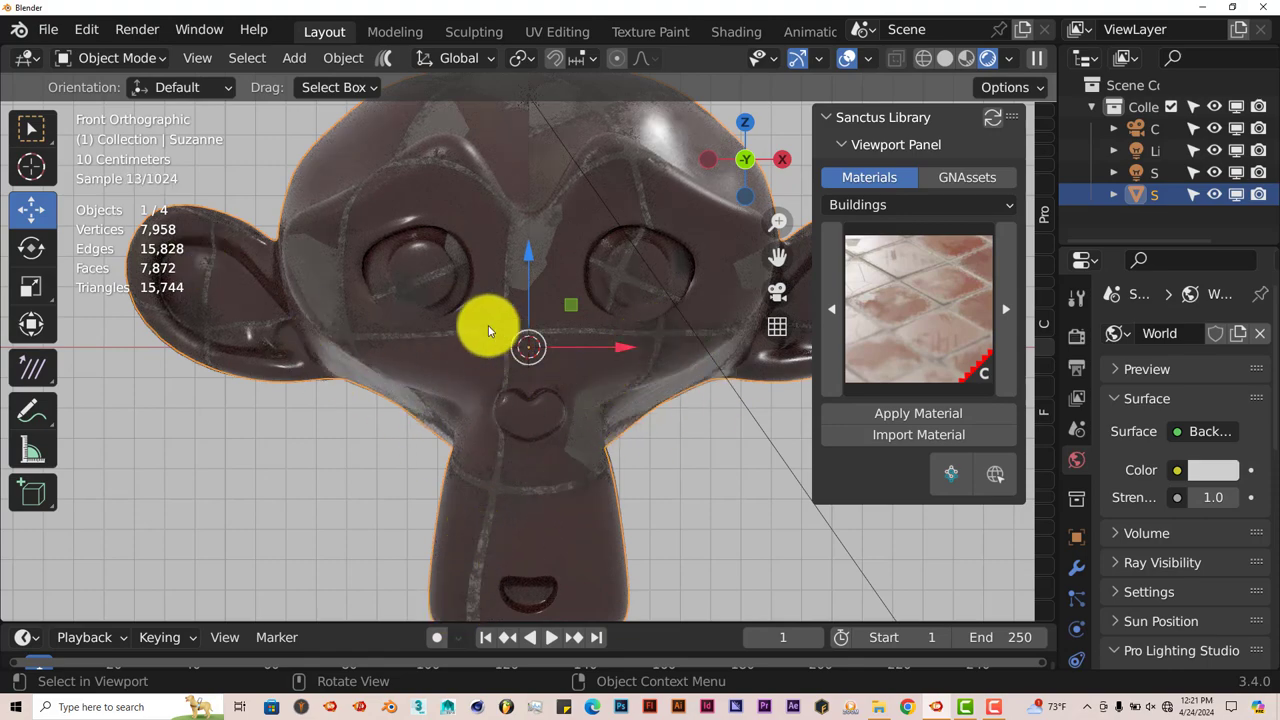
pyautogui.scroll(-1, 505, 400)
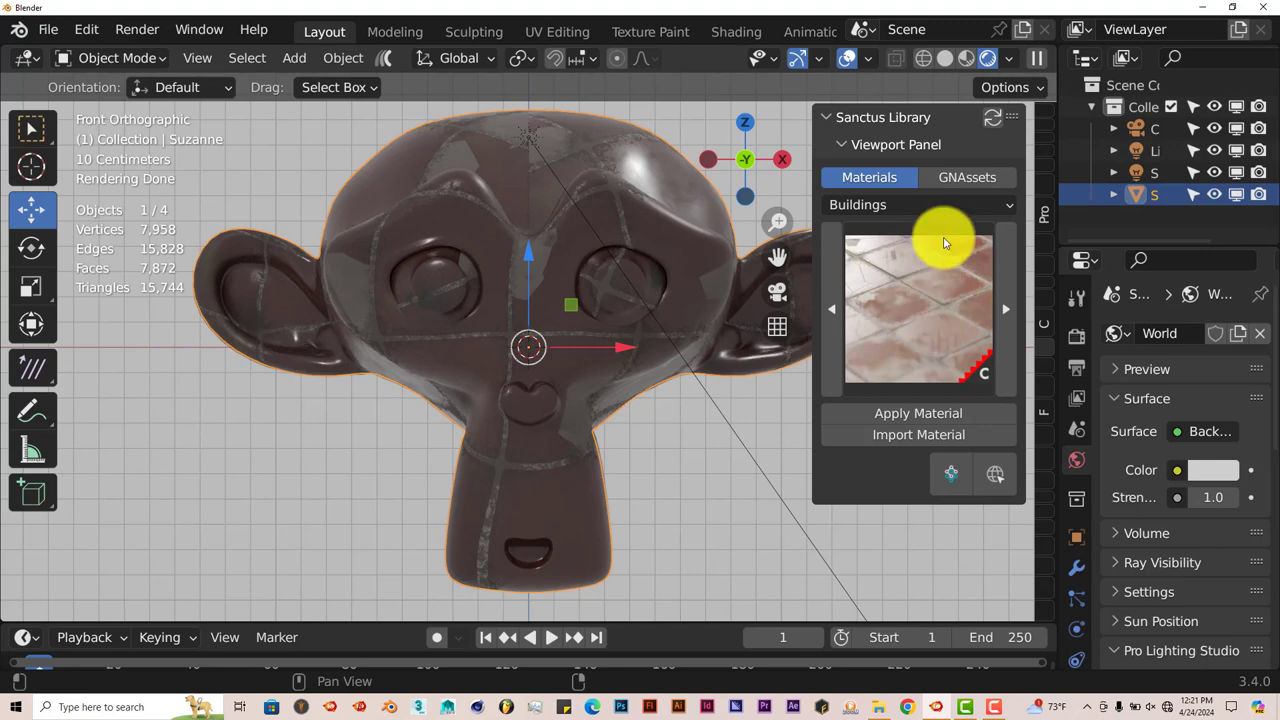
# Apply the Emission category's led_hue_gradient_01 material to Suzanne and play the animation
pyautogui.click(952, 204)
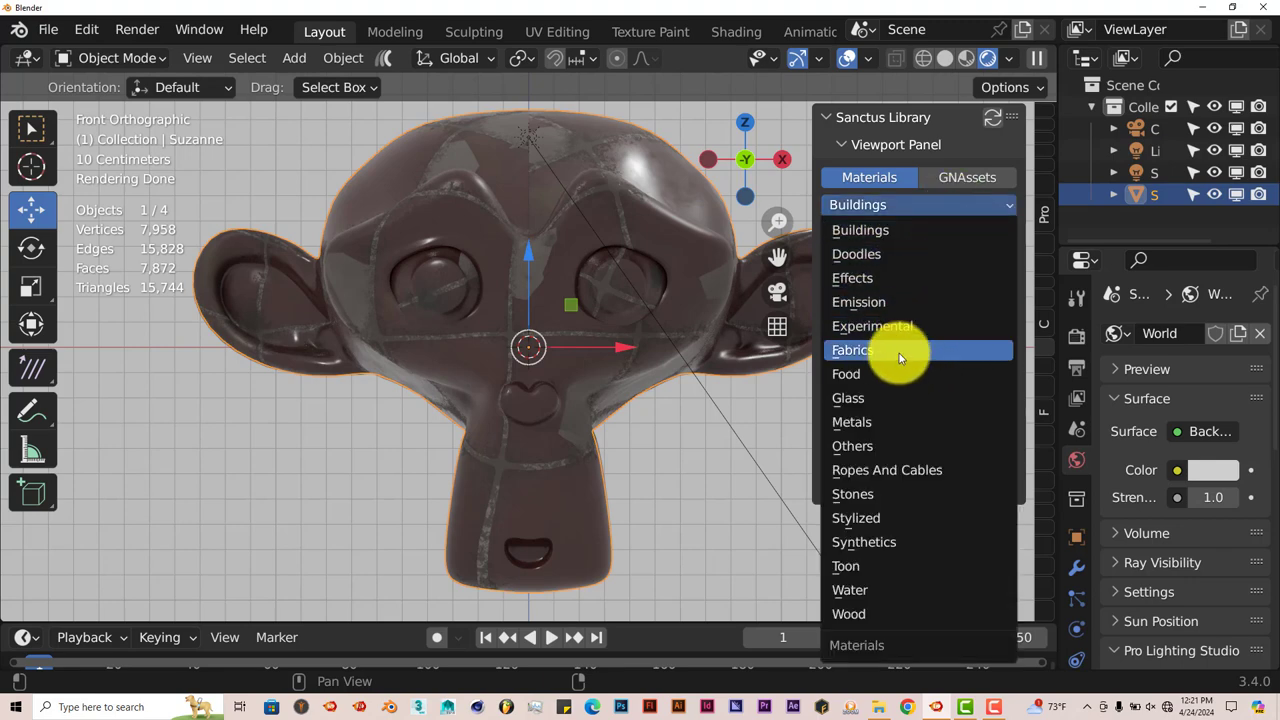
pyautogui.click(888, 304)
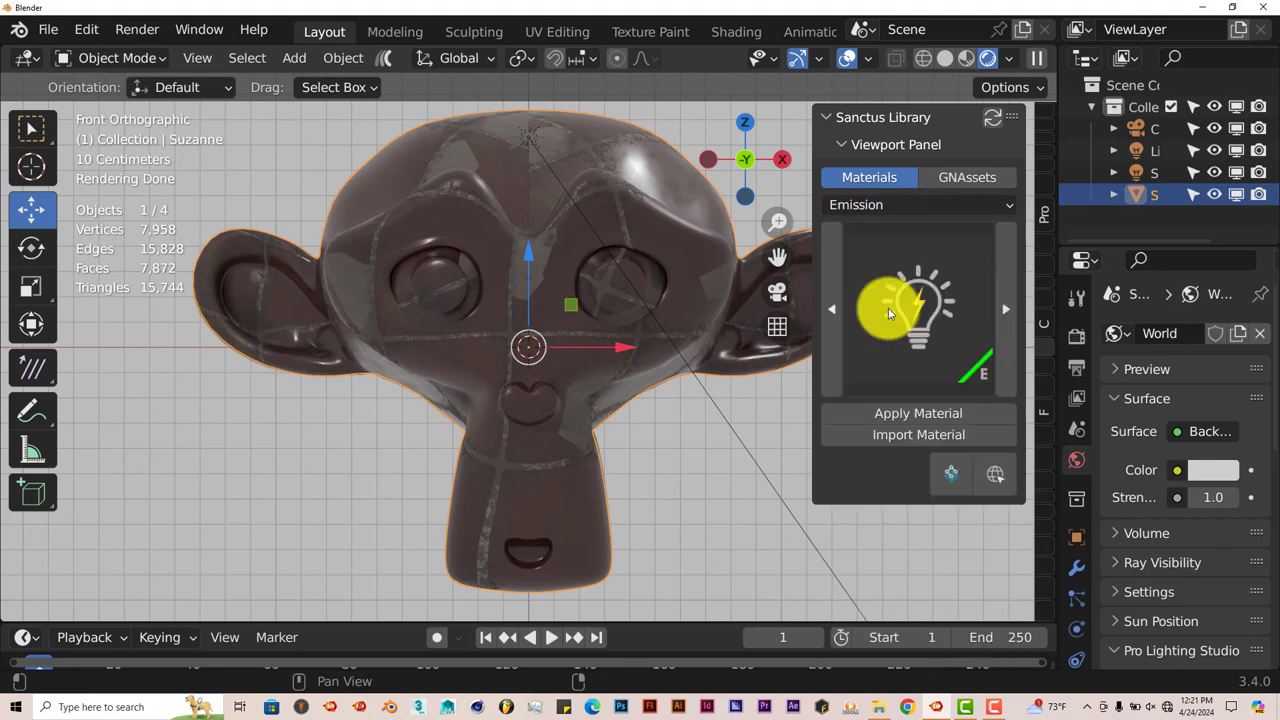
pyautogui.click(918, 305)
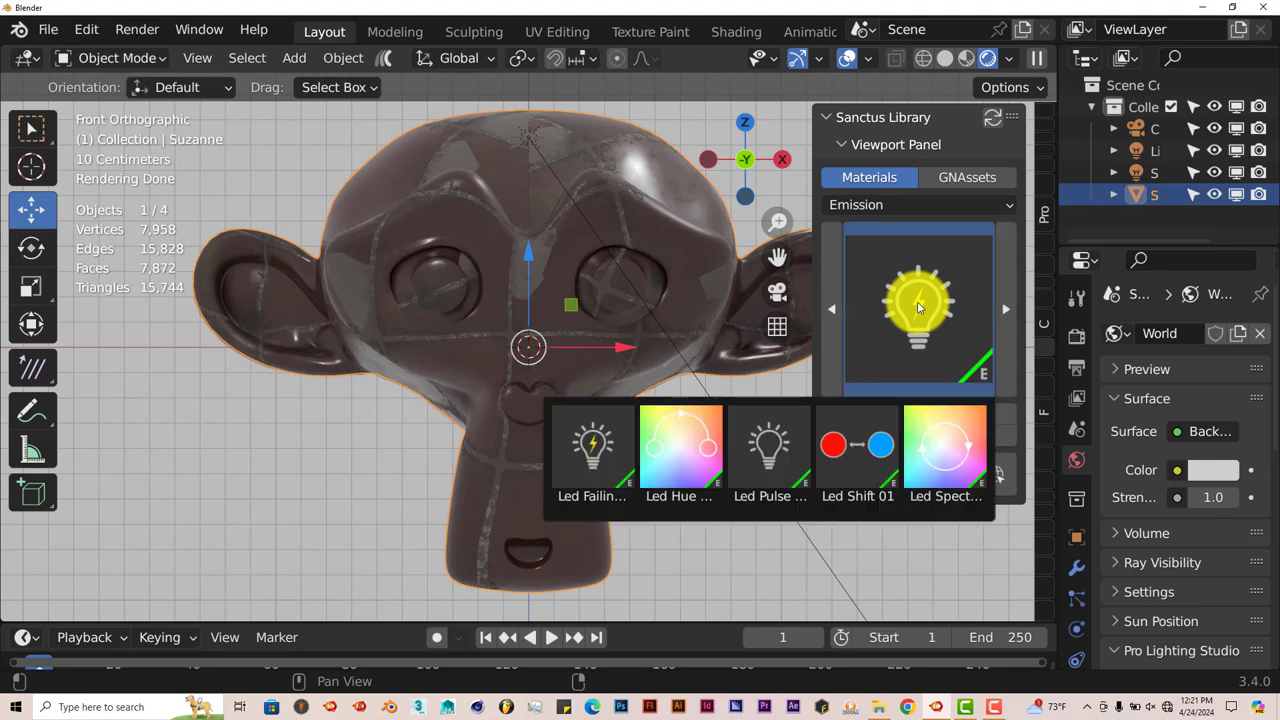
pyautogui.click(918, 336)
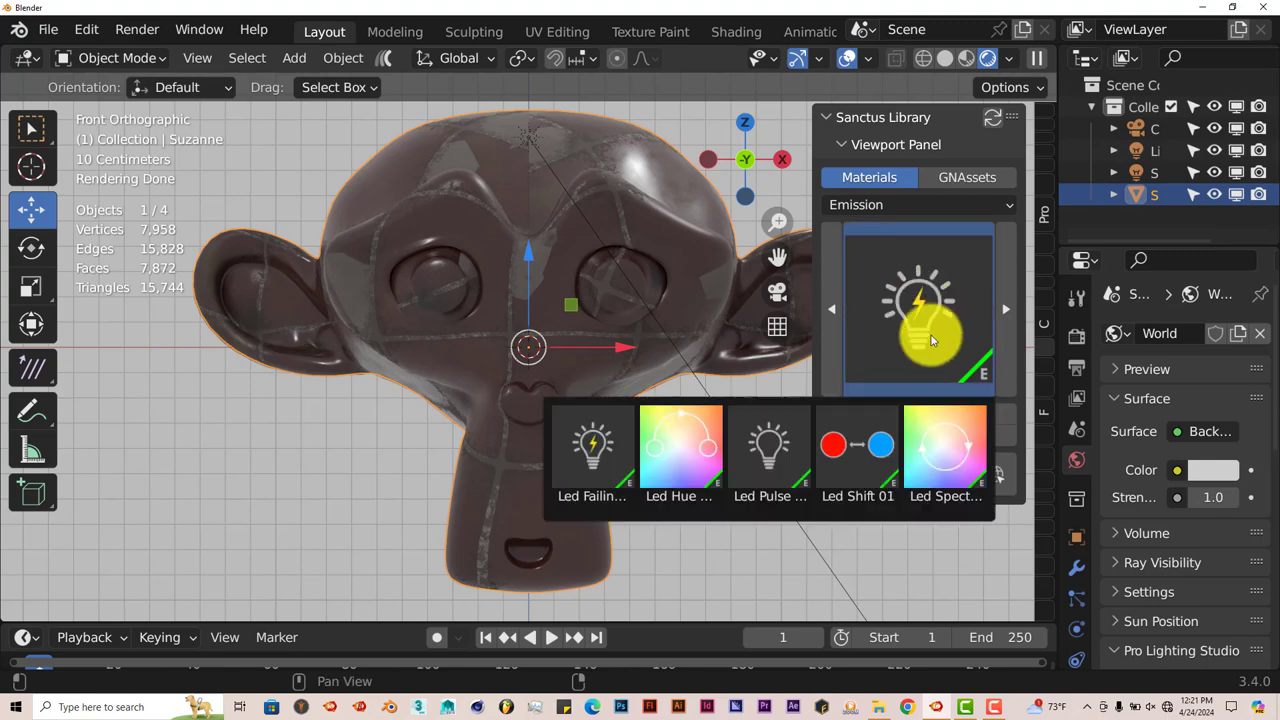
pyautogui.click(682, 450)
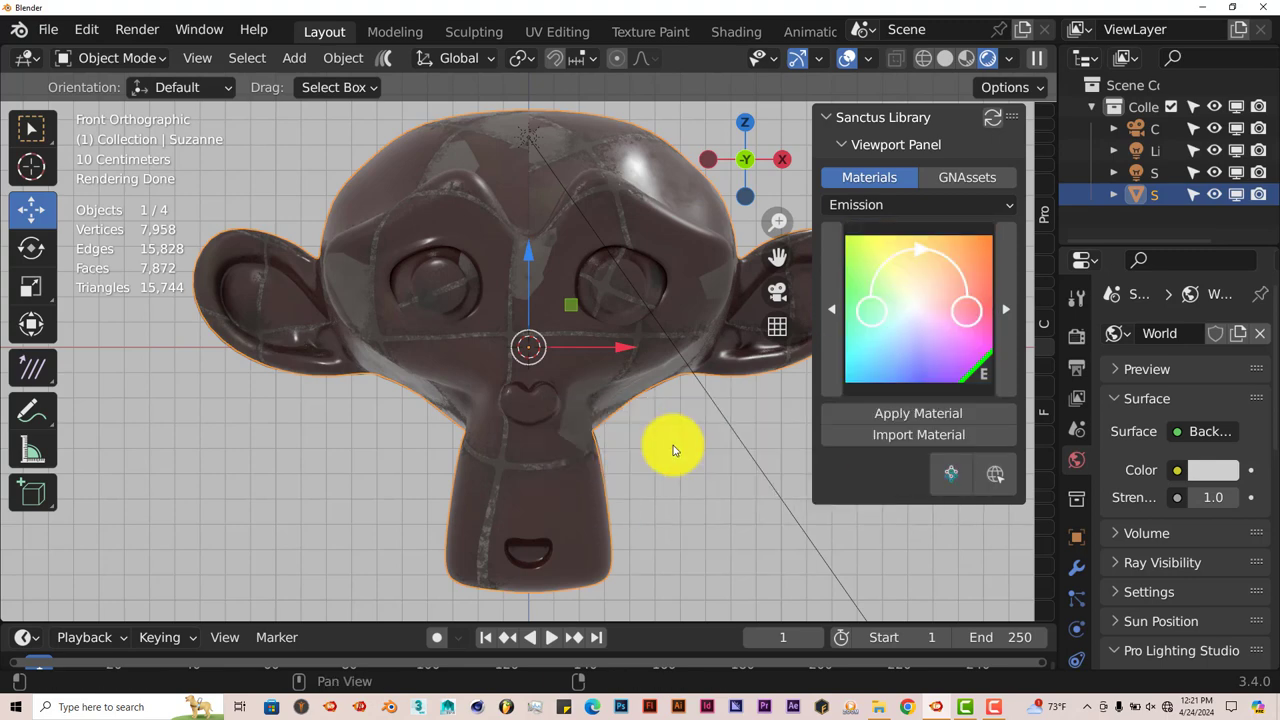
pyautogui.click(899, 420)
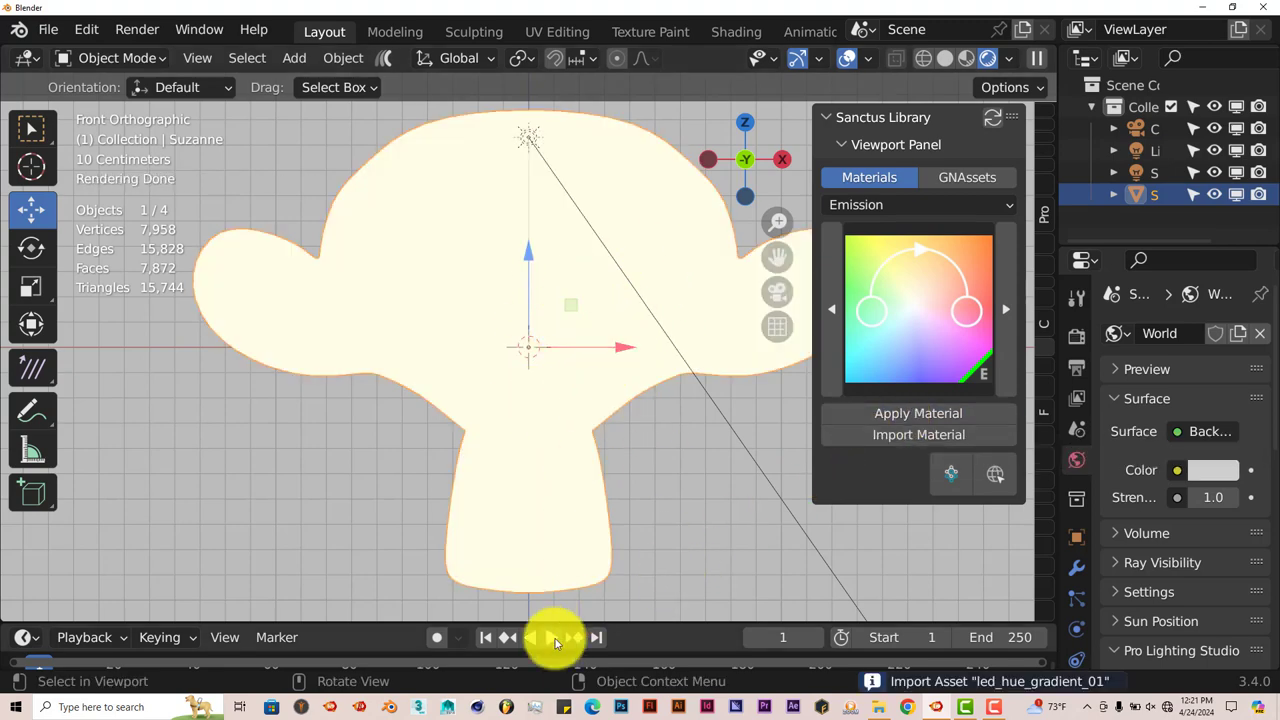
pyautogui.click(553, 638)
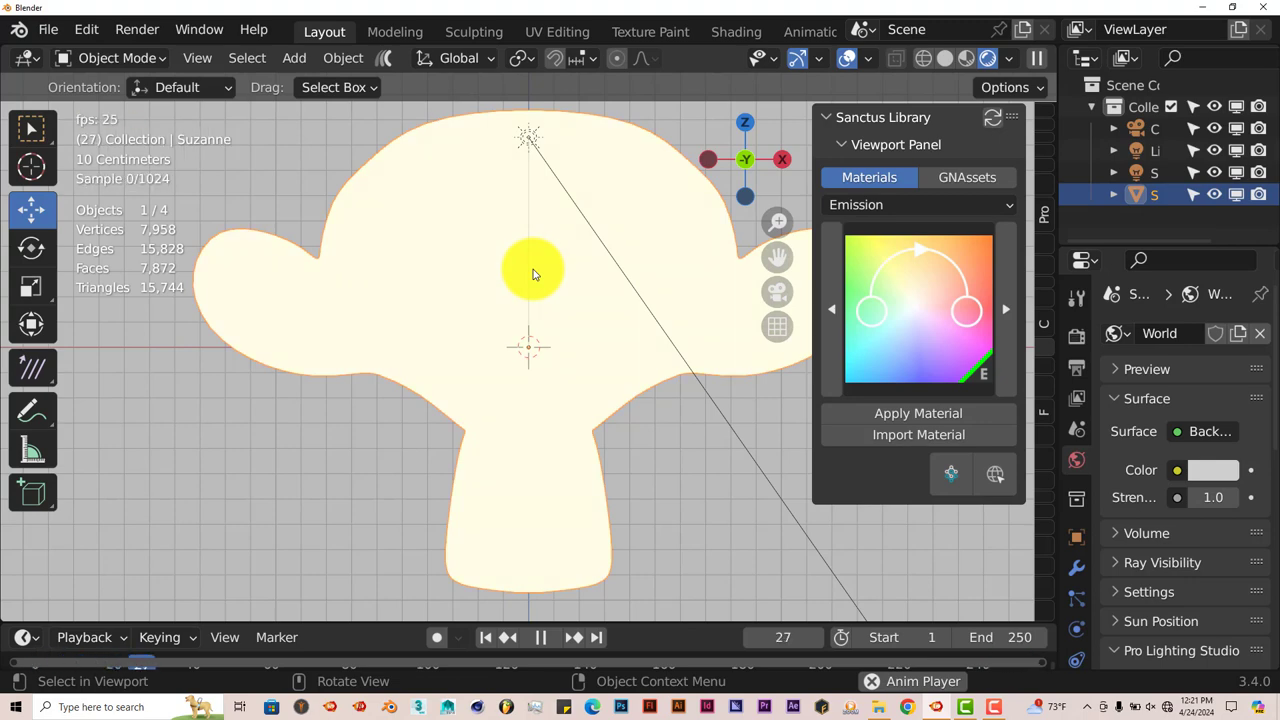
# Stop playback and apply the led_pulse_01 Emission material to Suzanne
pyautogui.click(551, 638)
pyautogui.click(486, 637)
pyautogui.click(899, 325)
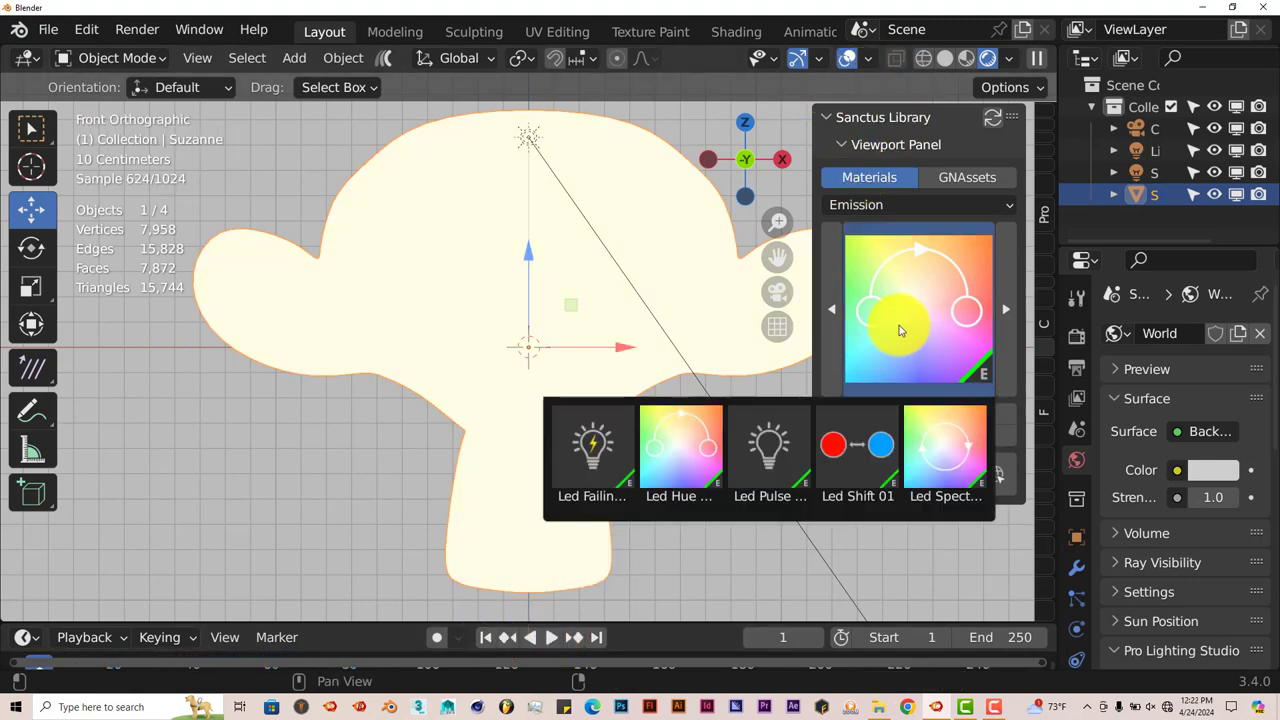
pyautogui.click(772, 450)
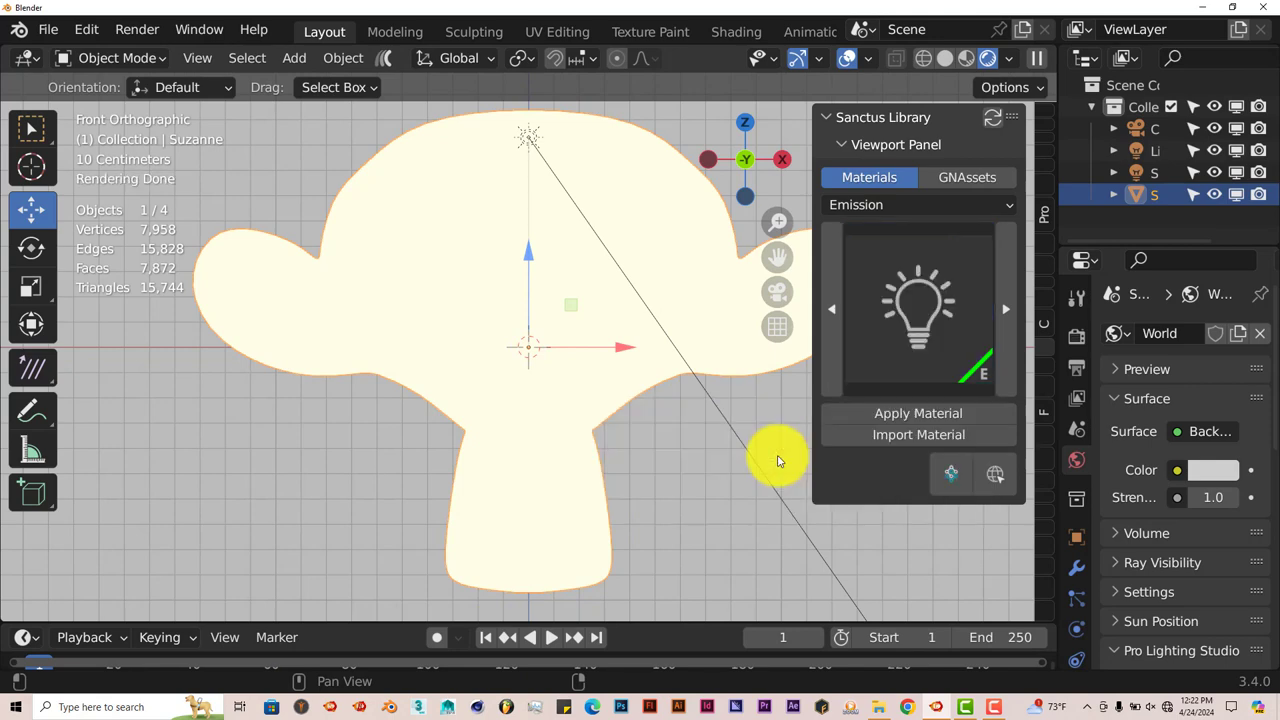
pyautogui.click(880, 412)
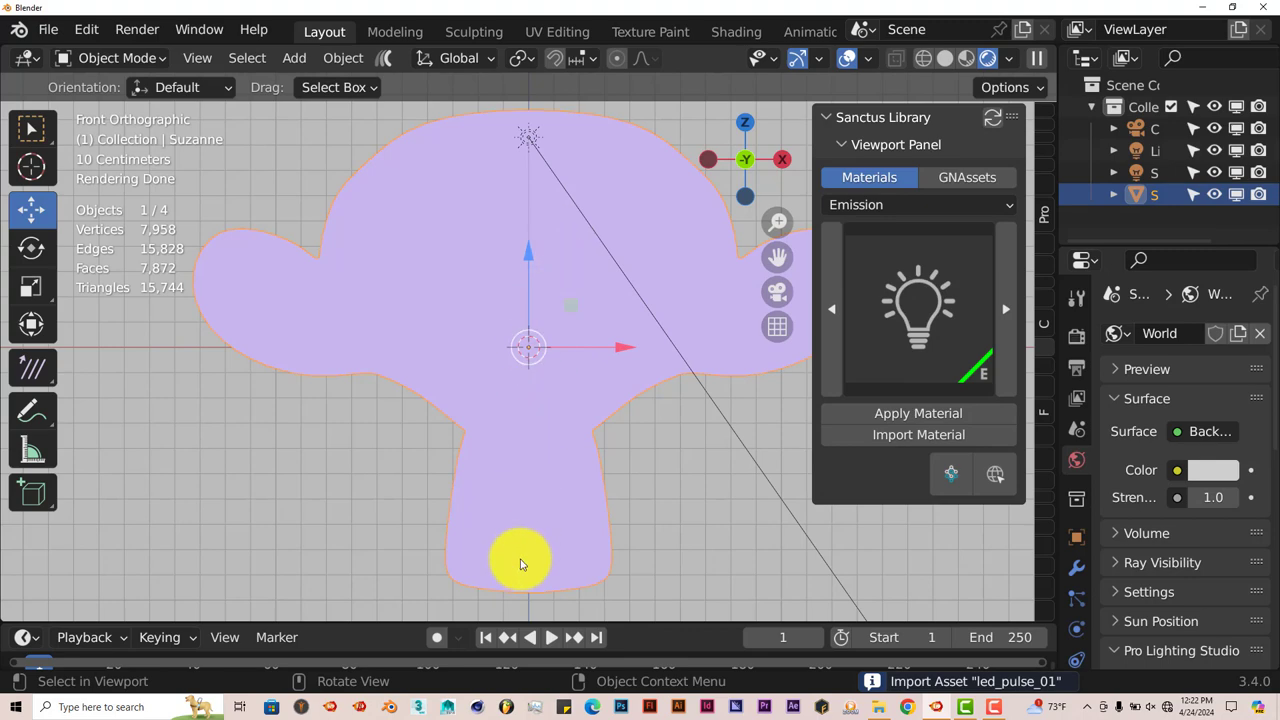
# Play the purple pulsing animation, then pause and return to frame 1
pyautogui.click(551, 637)
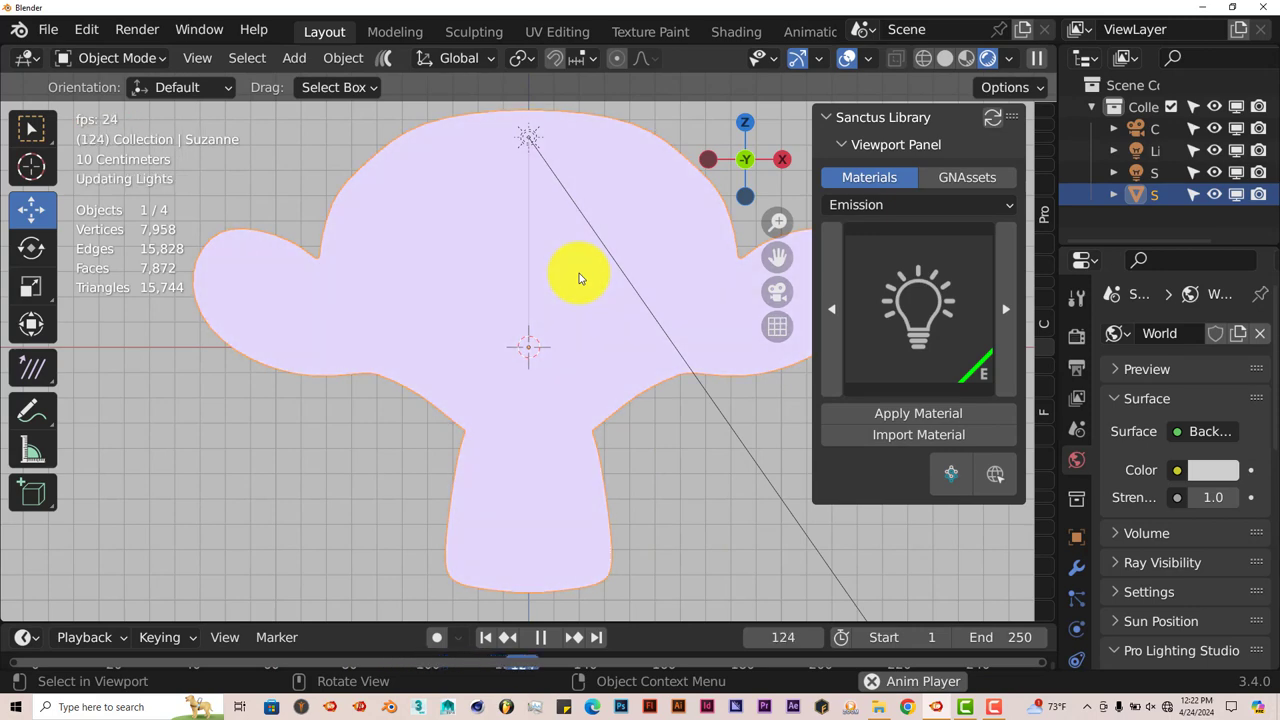
pyautogui.click(546, 637)
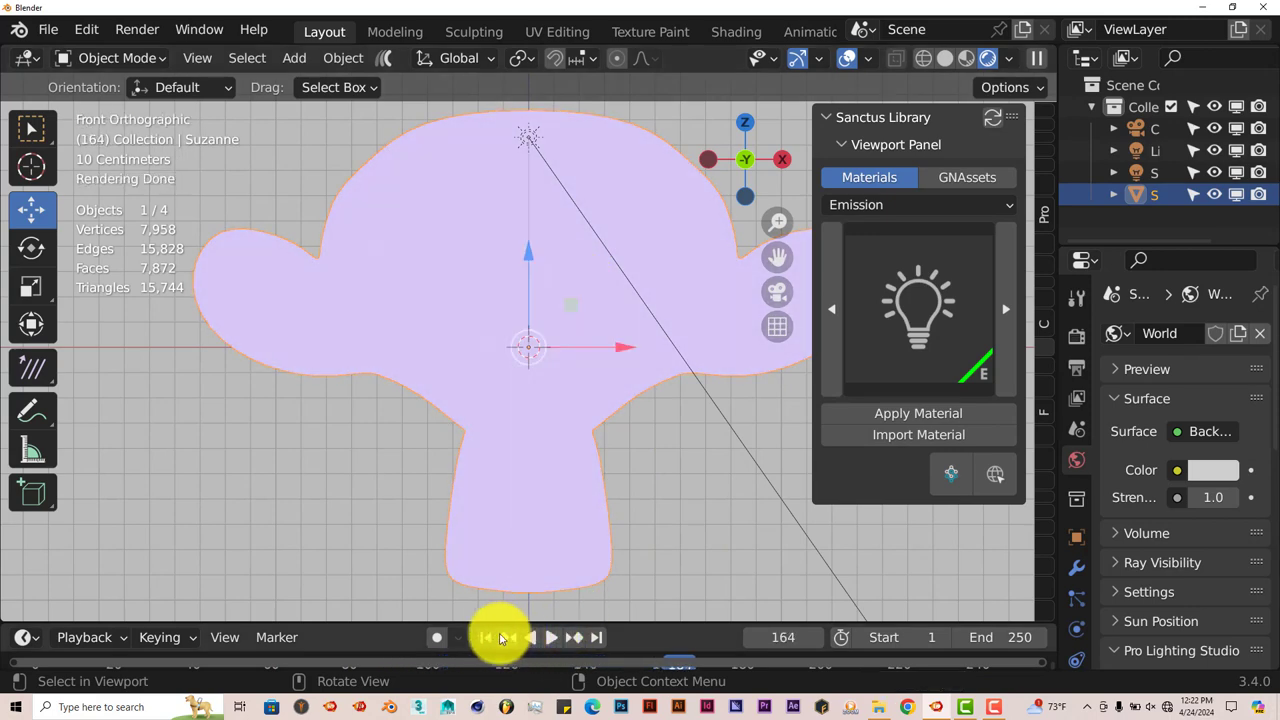
pyautogui.click(485, 637)
pyautogui.click(521, 521)
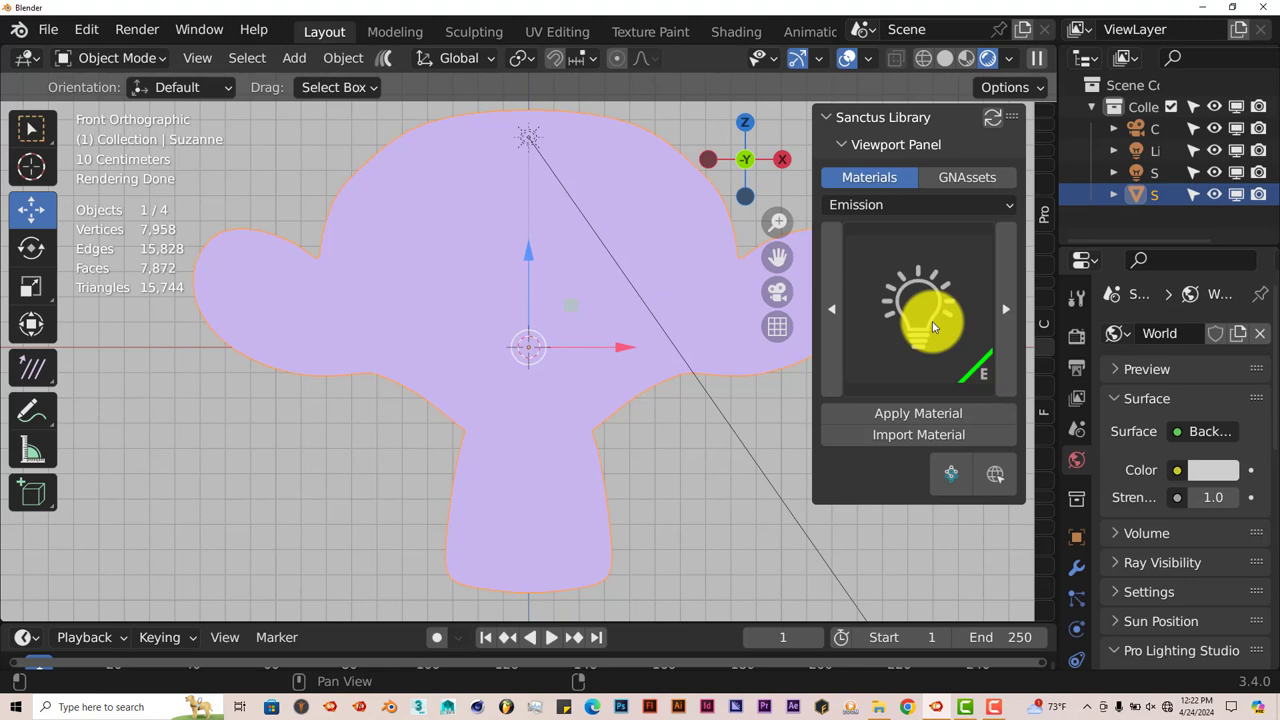
# Choose the Metal Halftone material from the Sanctus Library's Toon category
pyautogui.click(971, 201)
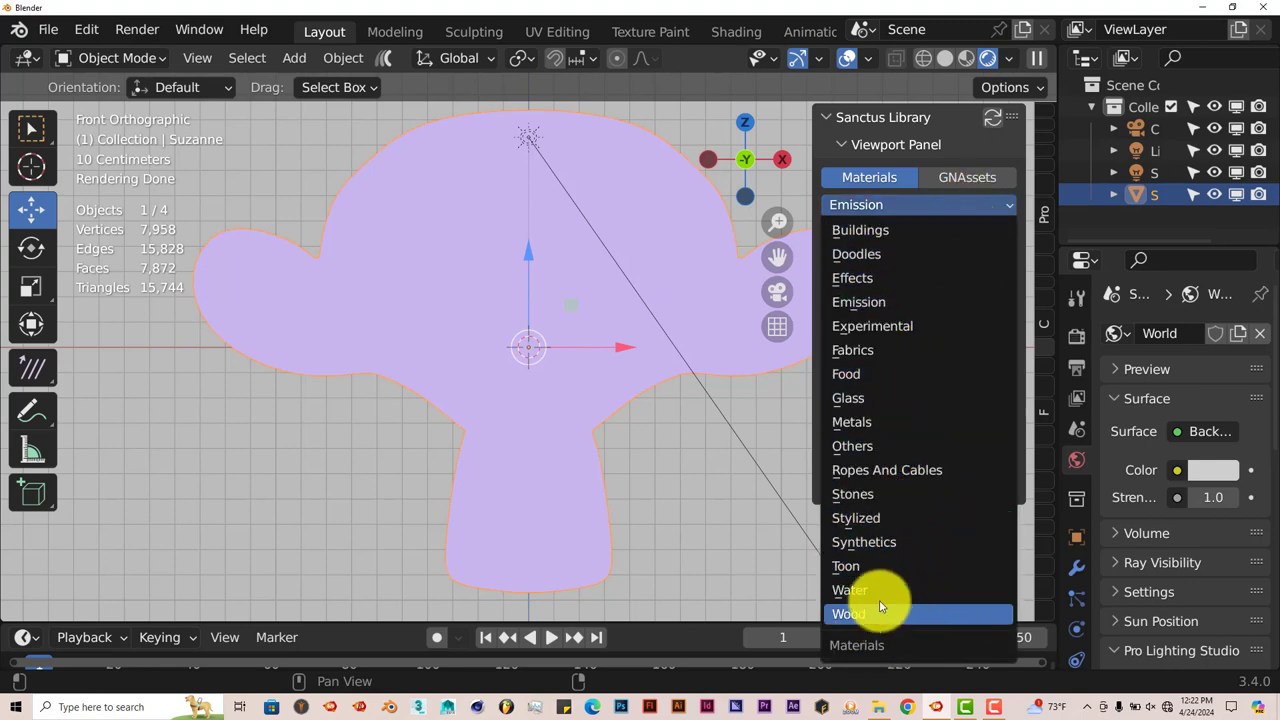
pyautogui.click(875, 568)
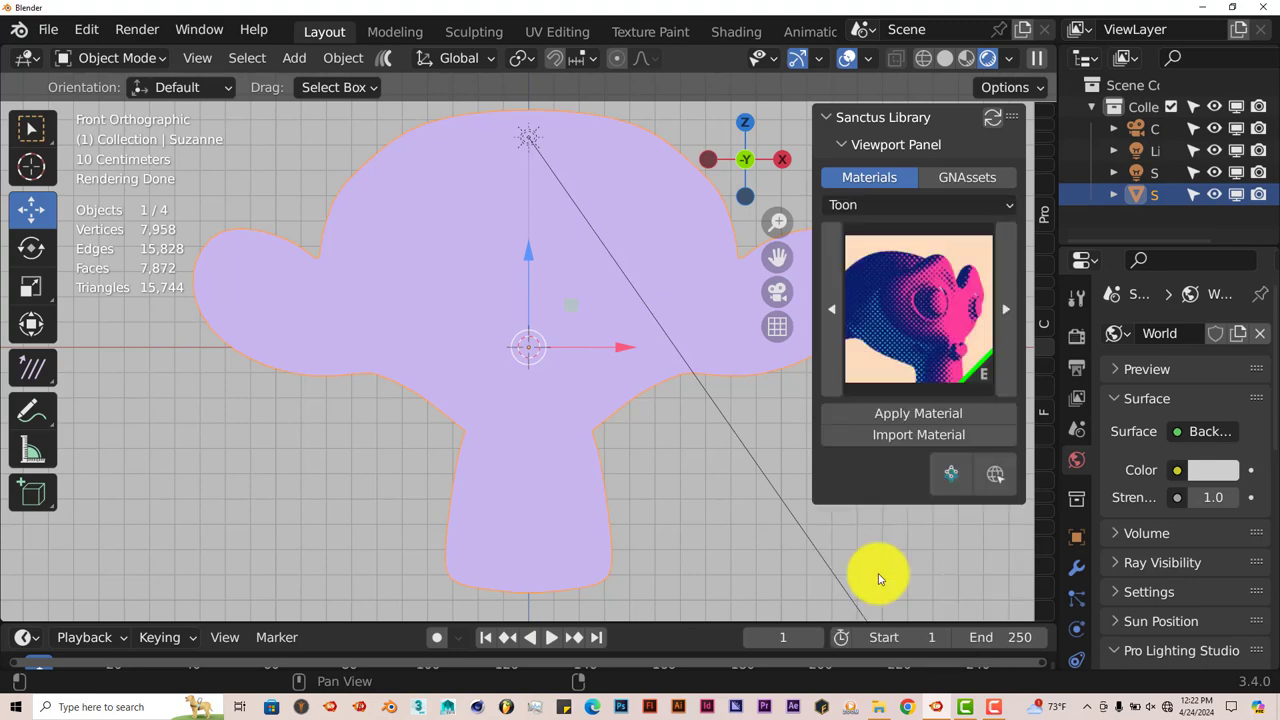
pyautogui.click(950, 322)
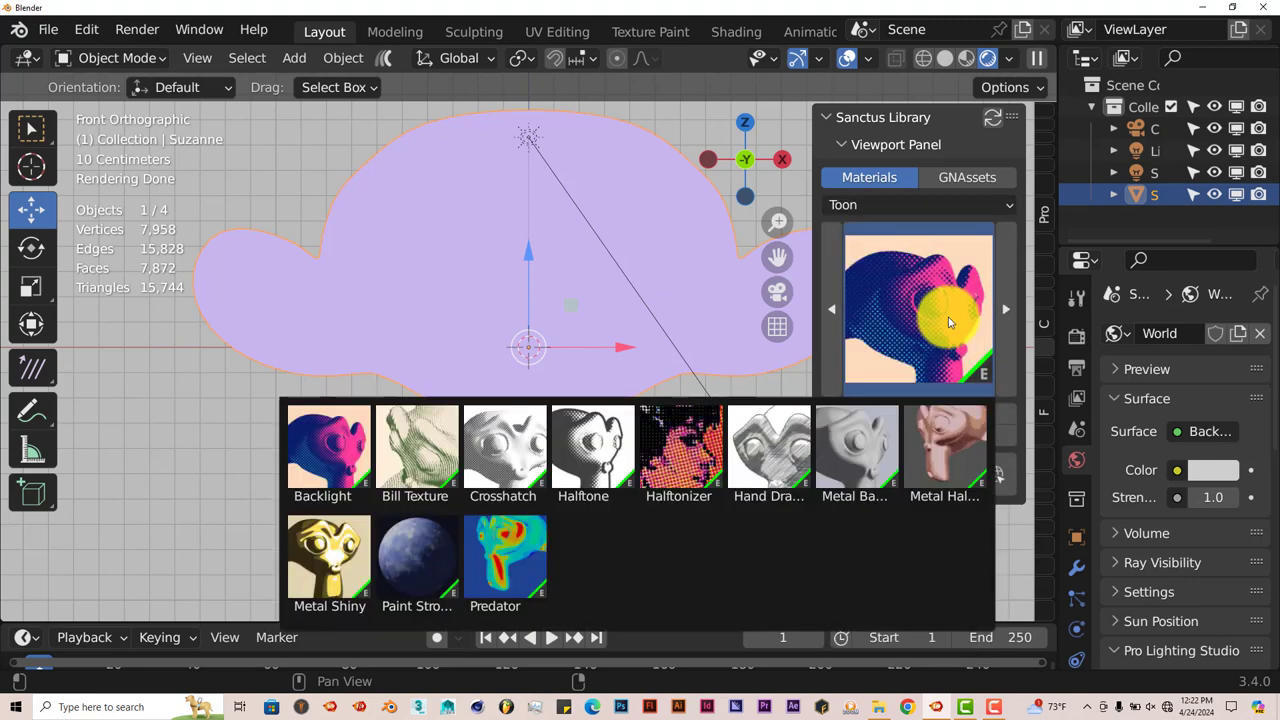
pyautogui.click(946, 446)
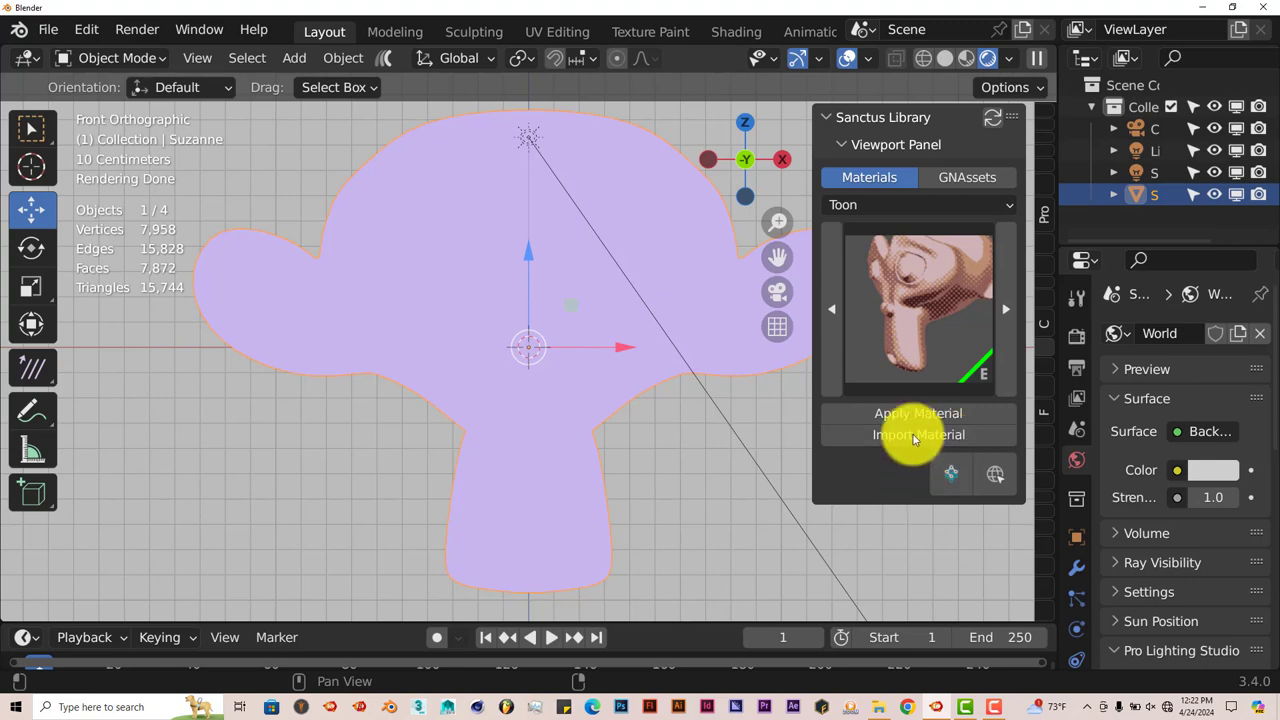
# Apply it to Suzanne, dismiss the Cycles warning, and switch the render engine to Eevee
pyautogui.click(916, 413)
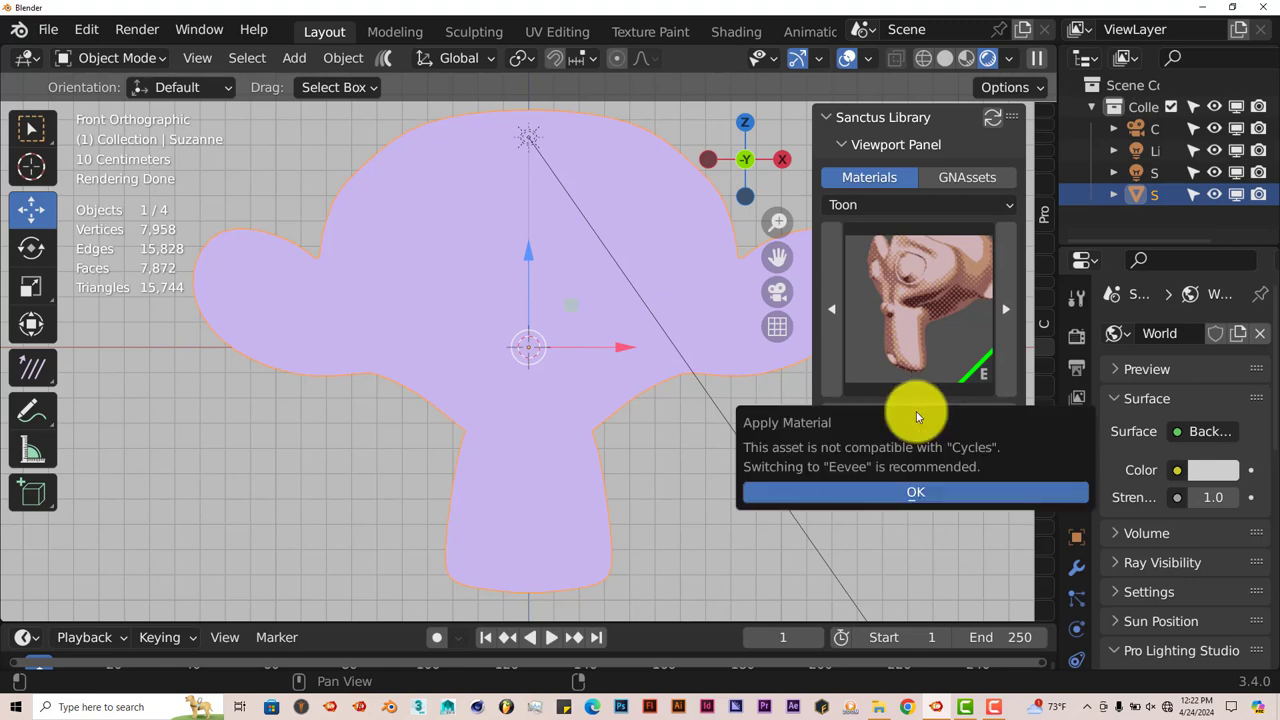
pyautogui.click(907, 496)
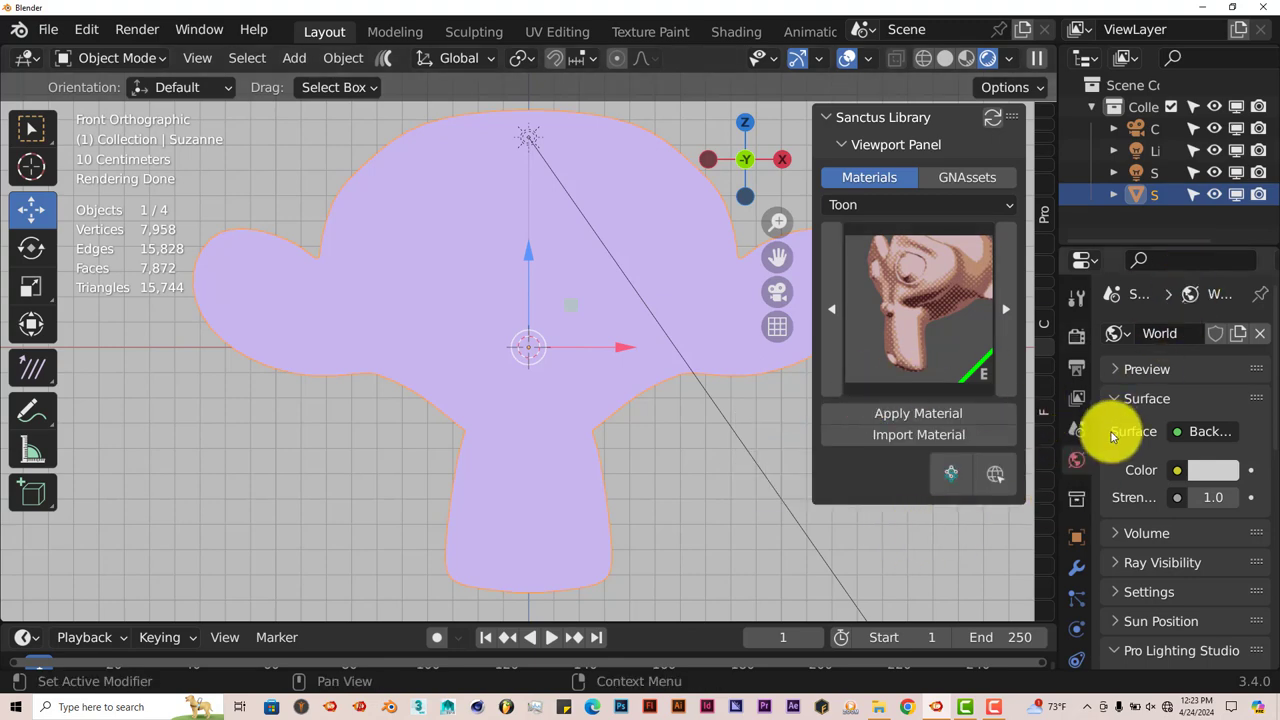
pyautogui.click(1074, 338)
pyautogui.click(1224, 336)
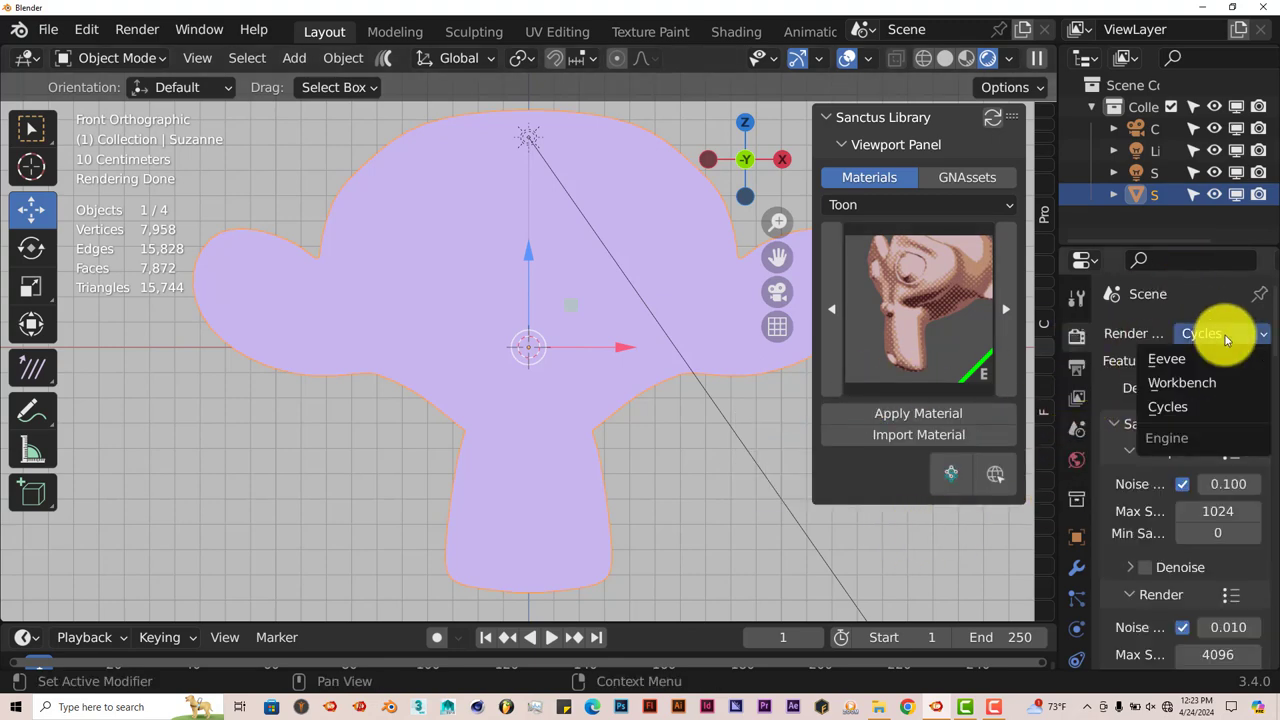
# Switch the render engine to Eevee and apply the Metal Halftone material to Suzanne
pyautogui.click(1211, 360)
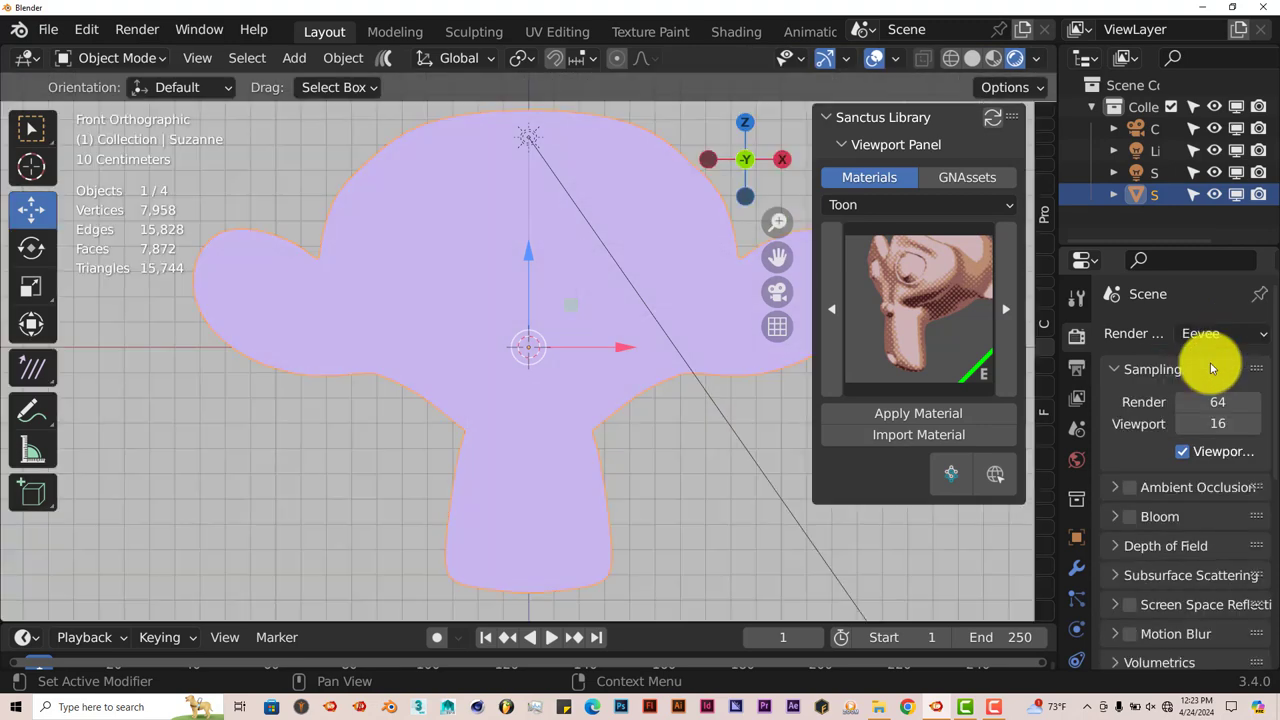
pyautogui.click(915, 413)
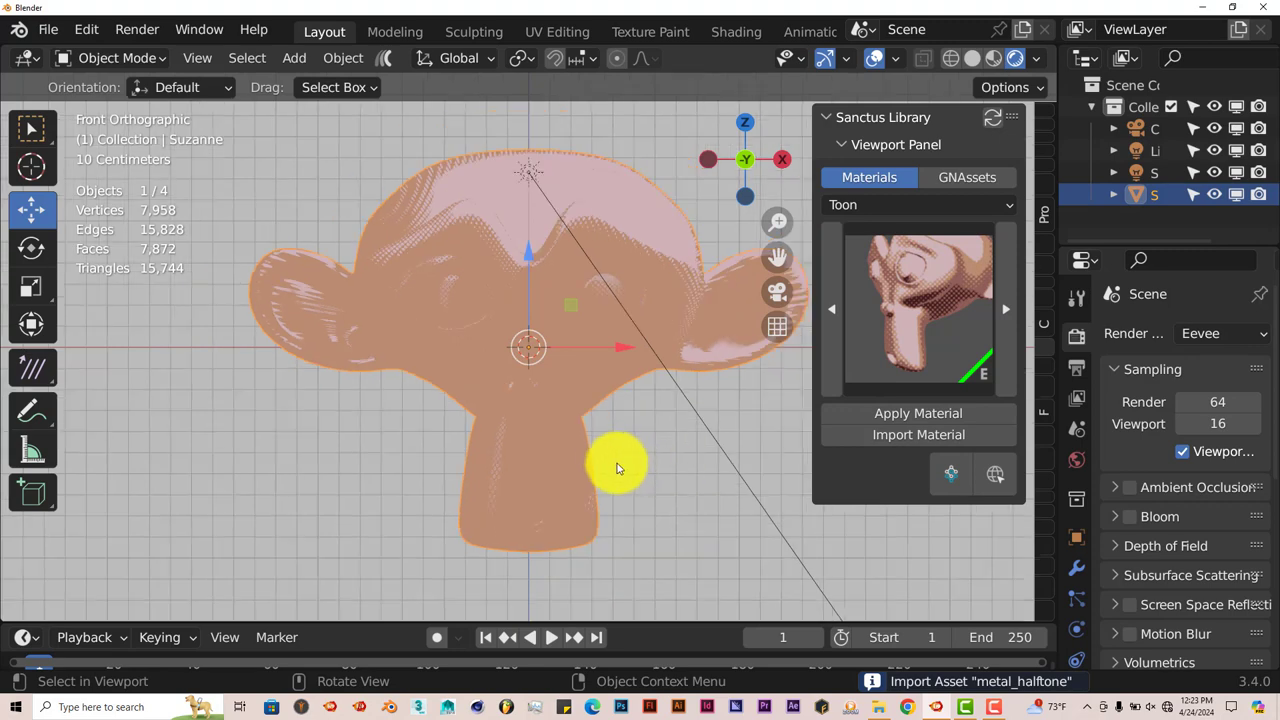
pyautogui.moveTo(608, 463); pyautogui.dragTo(663, 506, button='middle')
pyautogui.scroll(-3, 665, 506)
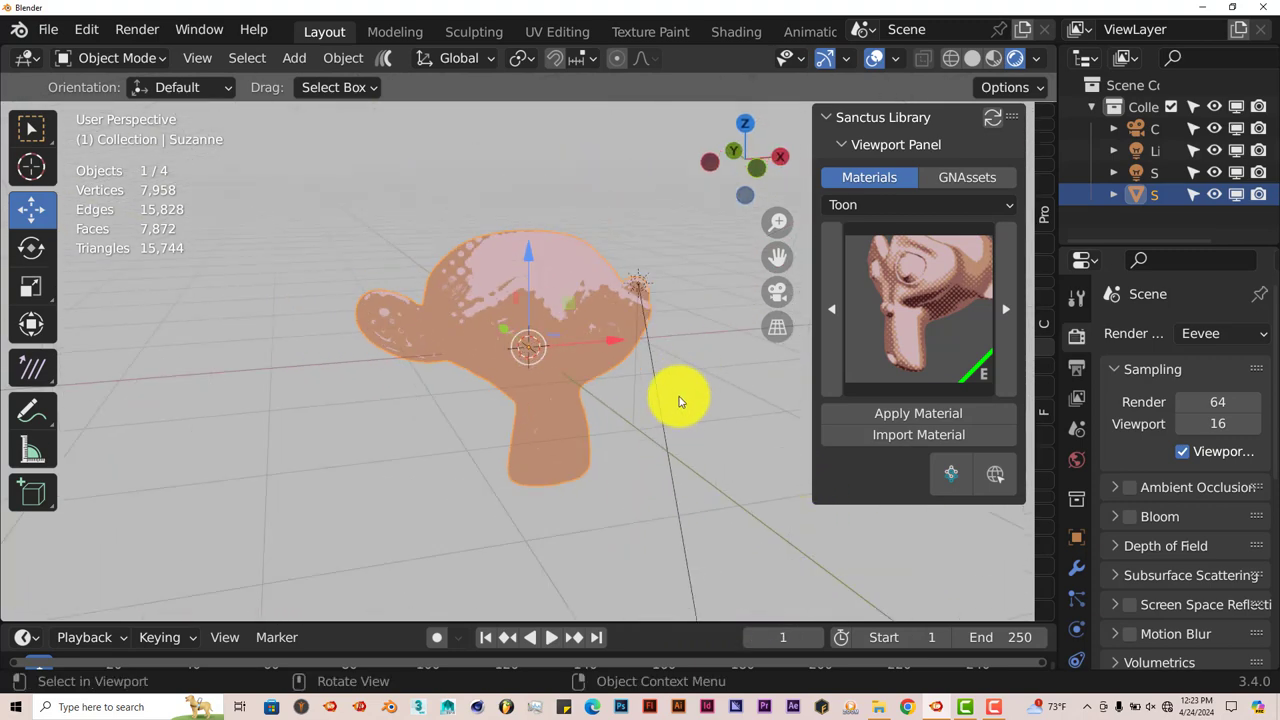
# Select the Sun light and re-aim its direction so the toon halftone highlights shift
pyautogui.click(638, 286)
pyautogui.moveTo(656, 471); pyautogui.dragTo(680, 349, button='middle')
pyautogui.moveTo(569, 311)
pyautogui.mouseDown()
pyautogui.moveTo(543, 340)
pyautogui.moveTo(594, 486)
pyautogui.moveTo(560, 454)
pyautogui.moveTo(500, 267)
pyautogui.moveTo(511, 249)
pyautogui.moveTo(580, 449)
pyautogui.moveTo(703, 434)
pyautogui.moveTo(644, 397)
pyautogui.mouseUp()
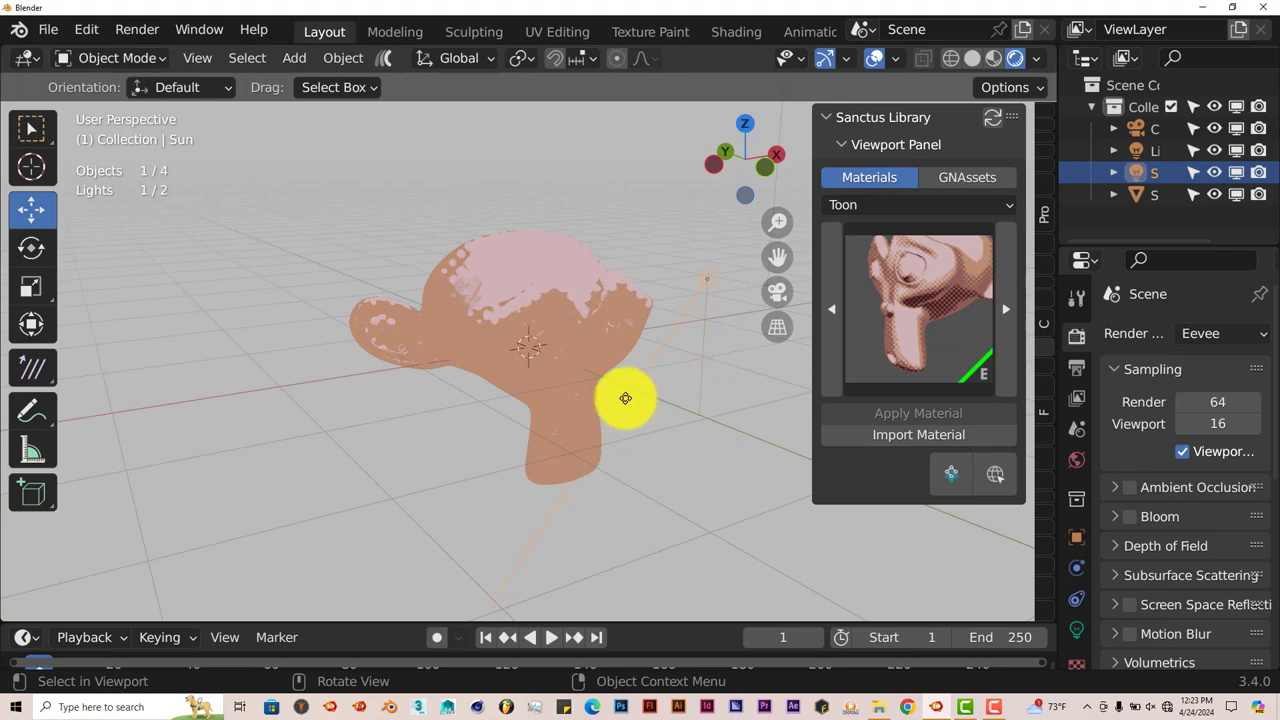
pyautogui.moveTo(626, 403); pyautogui.dragTo(458, 357, button='middle')
pyautogui.moveTo(458, 357); pyautogui.dragTo(474, 314)
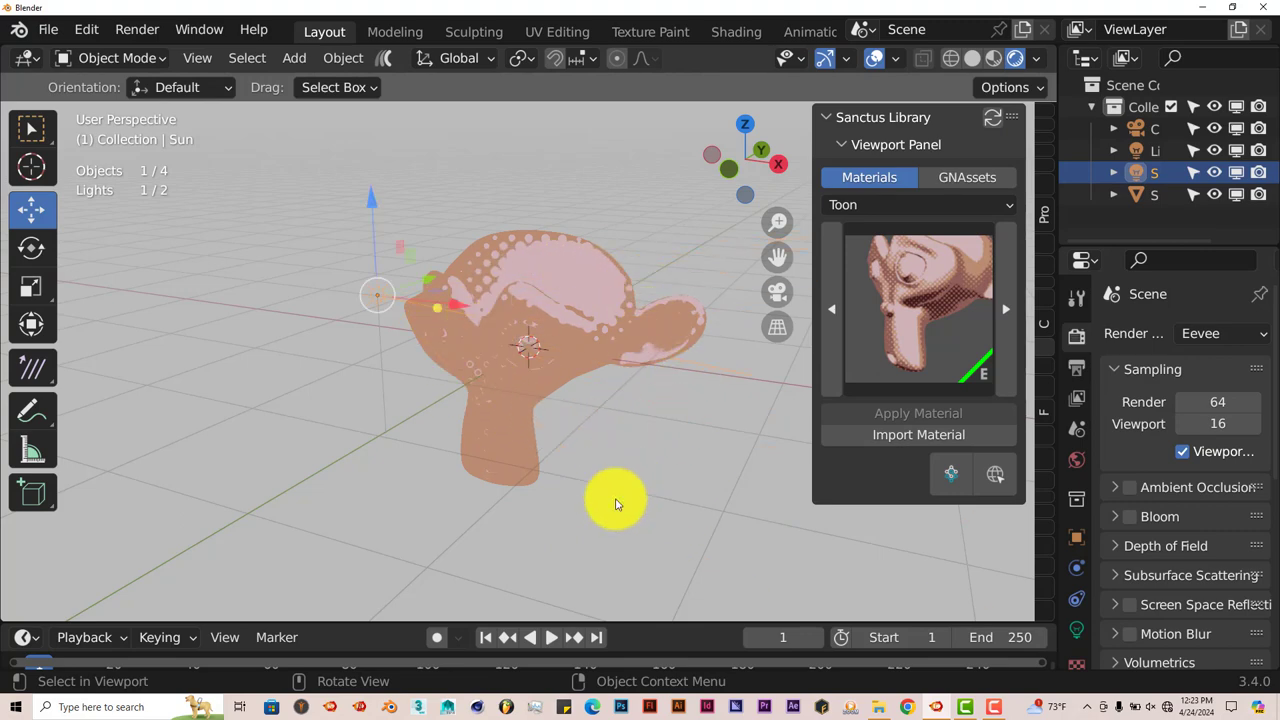
pyautogui.moveTo(609, 506); pyautogui.dragTo(645, 492, button='middle')
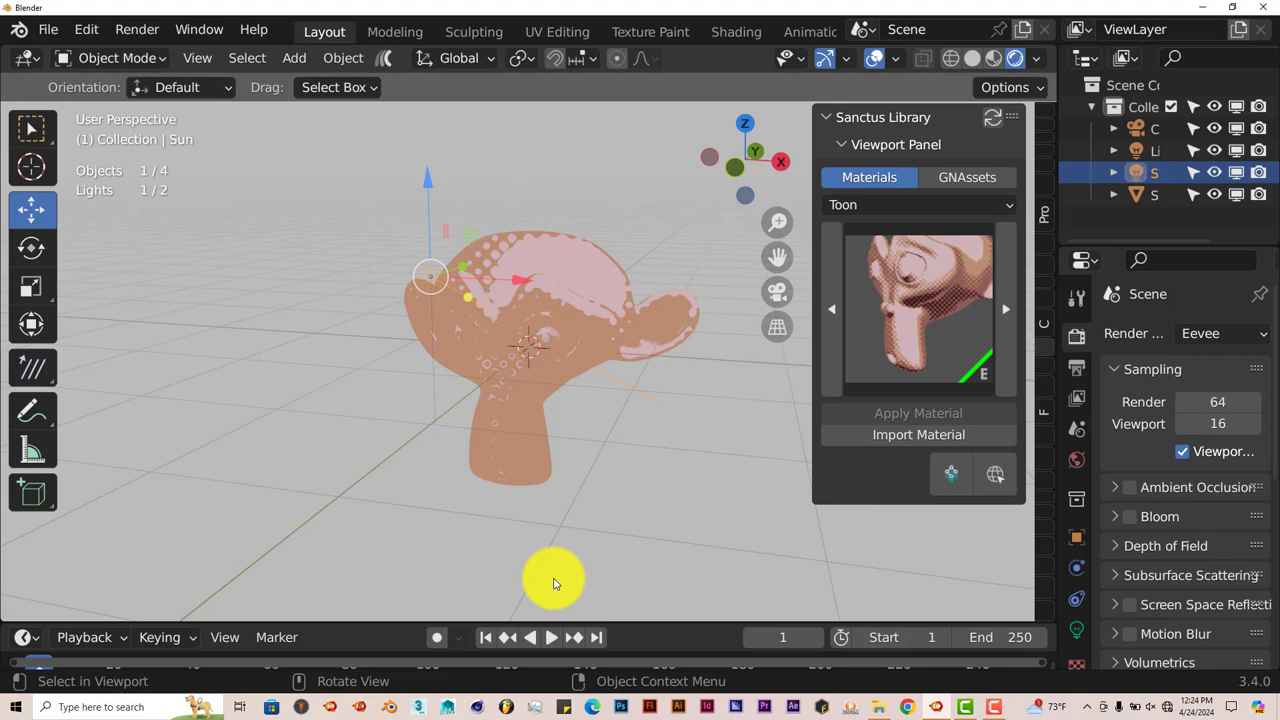
# Load the recent project sanctus real tut.blend without saving, then pan to the pants
pyautogui.click(44, 27)
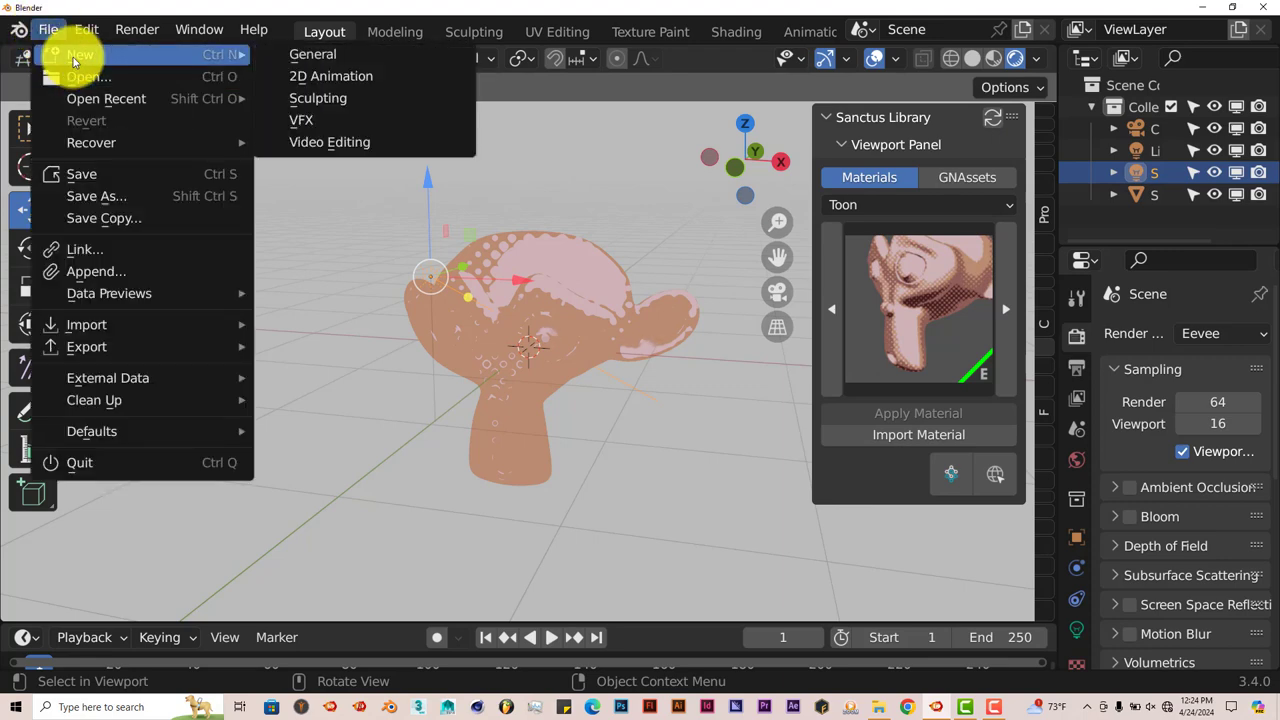
pyautogui.moveTo(74, 95)
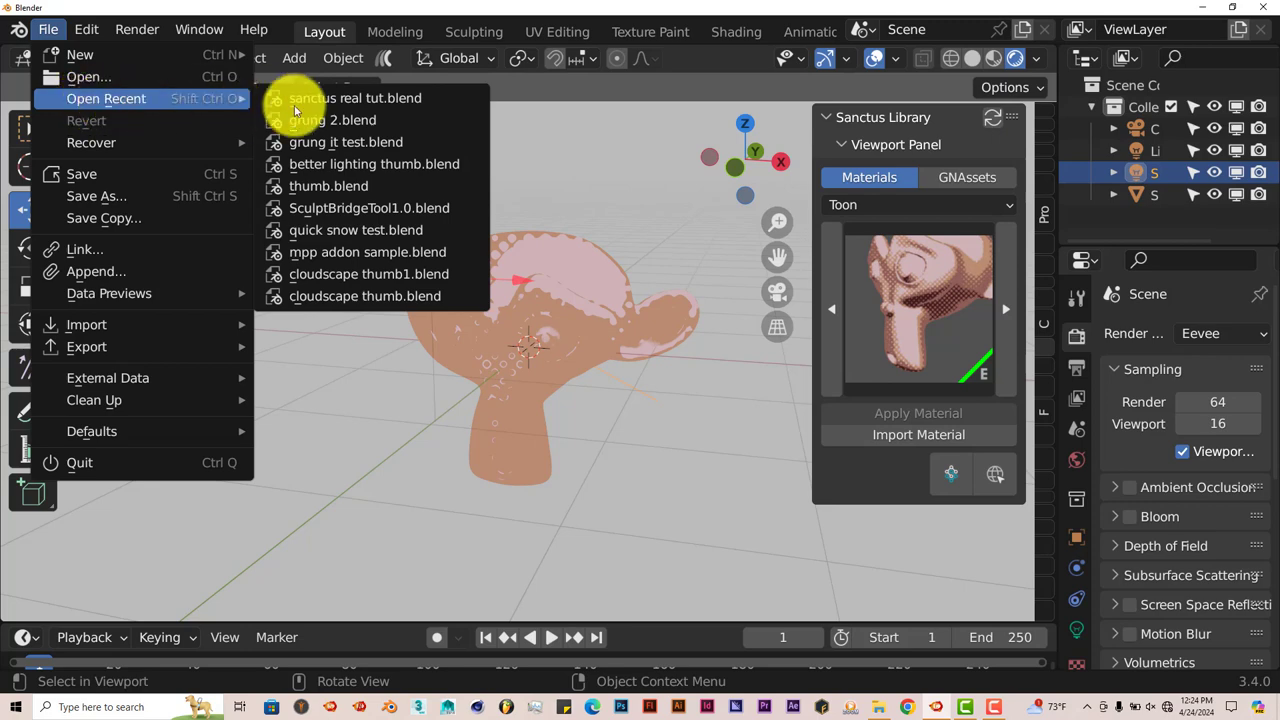
pyautogui.click(325, 101)
pyautogui.click(652, 393)
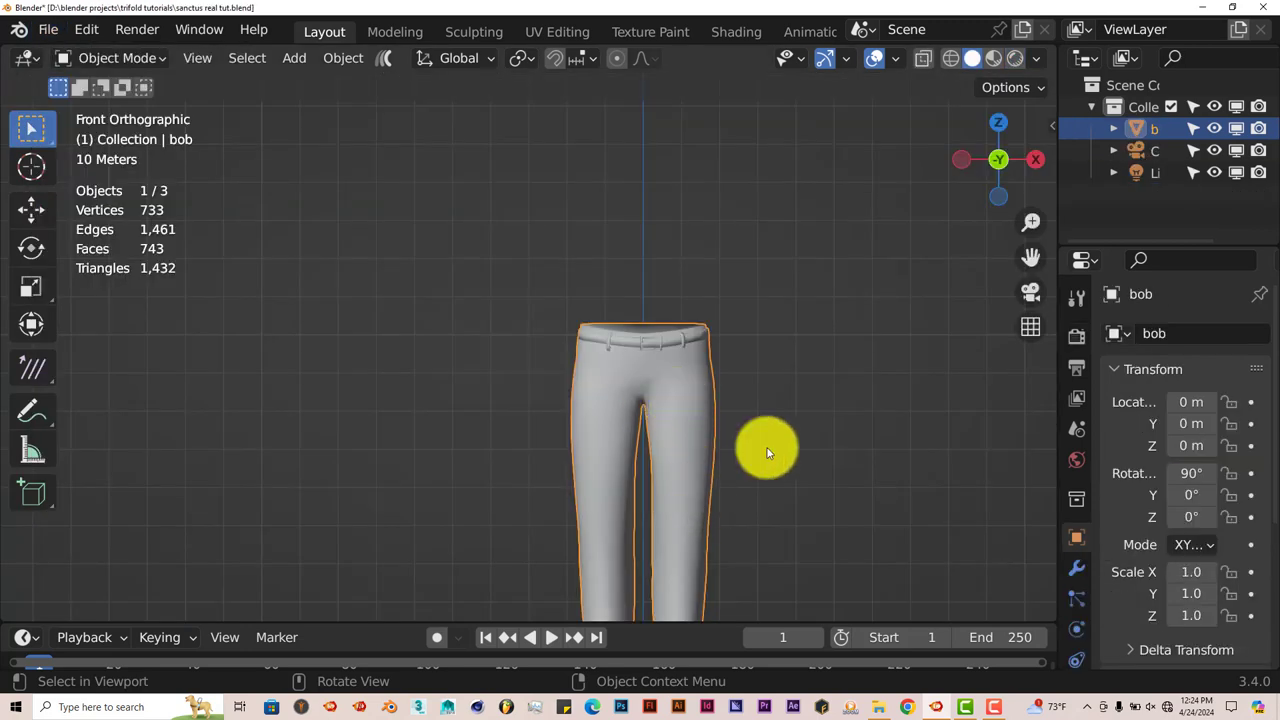
pyautogui.moveTo(1032, 259); pyautogui.dragTo(1010, 158)
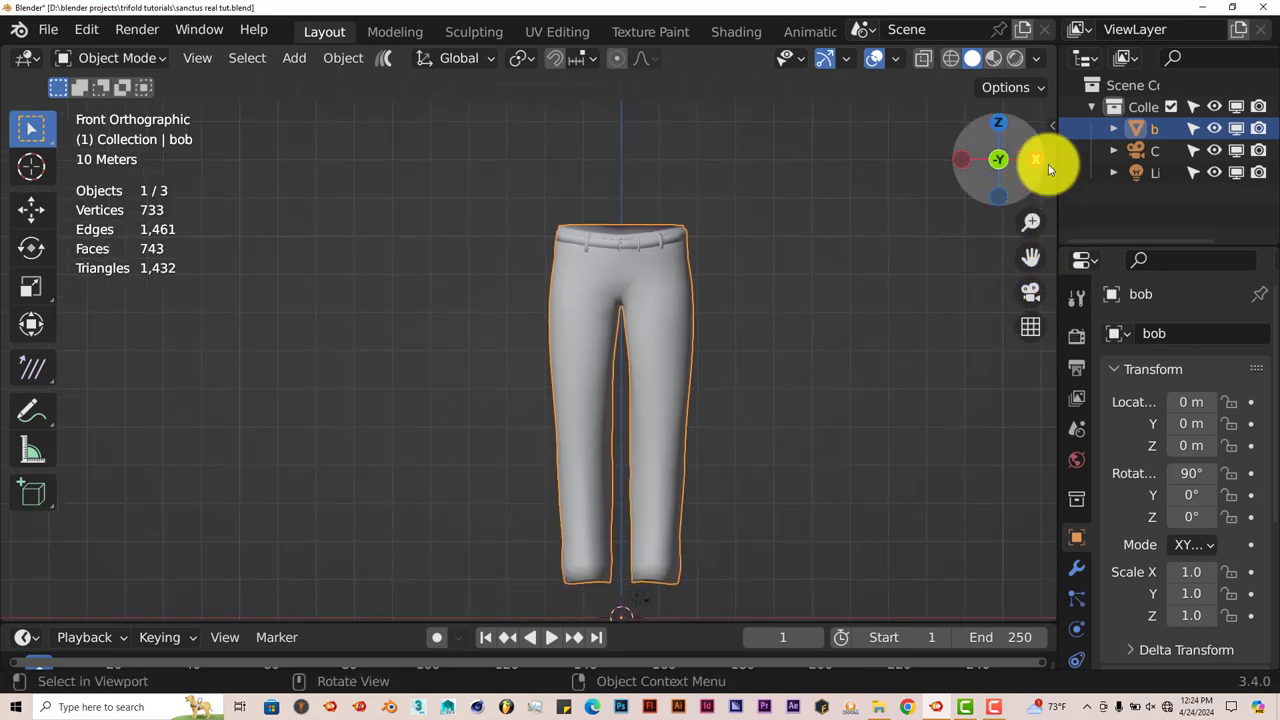
# Open the viewport sidebar on the Sanctus Library panel
pyautogui.click(1052, 125)
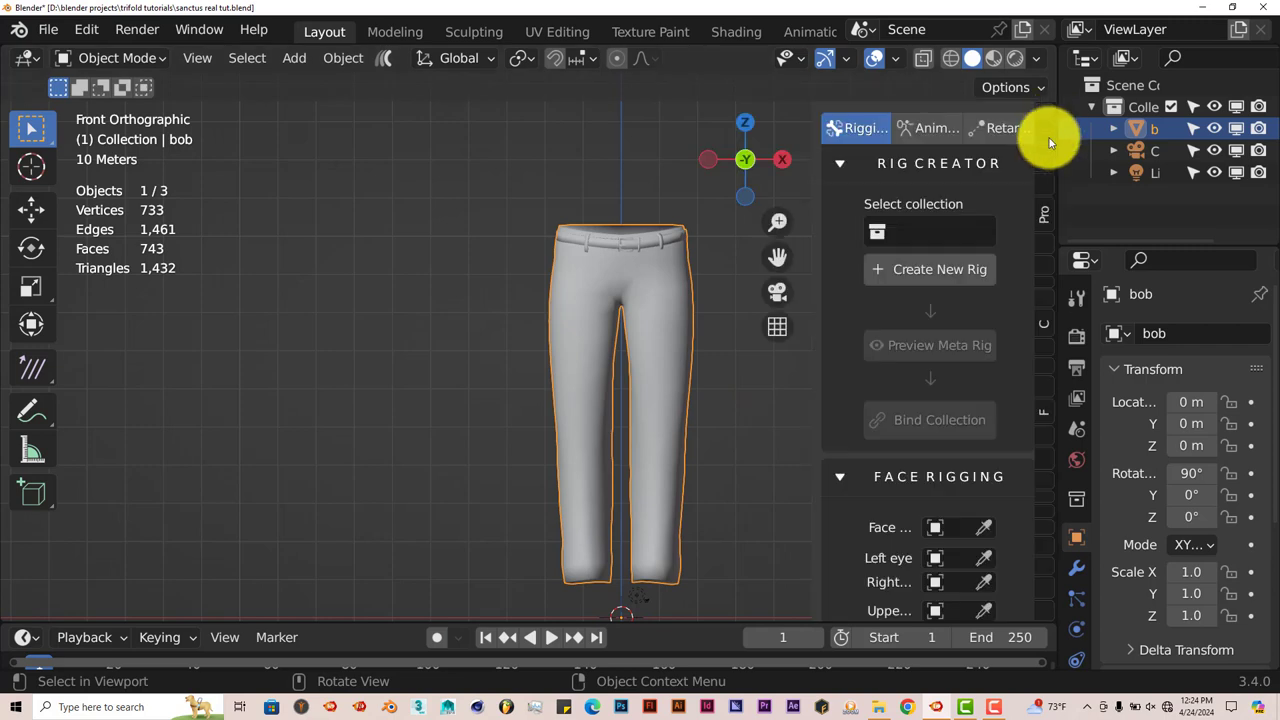
pyautogui.click(1041, 320)
pyautogui.keyDown('ctrl'); pyautogui.scroll(-1, 1041, 320); pyautogui.keyUp('ctrl')
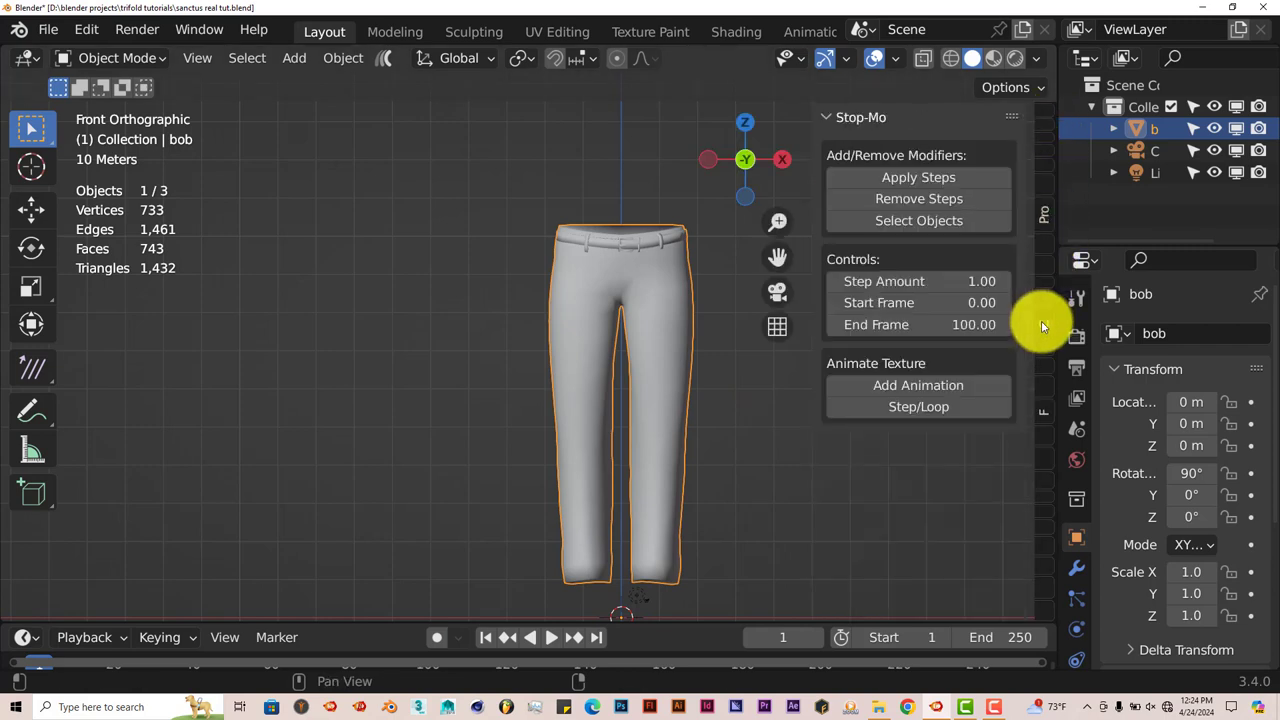
pyautogui.keyDown('ctrl'); pyautogui.scroll(2, 1041, 320); pyautogui.keyUp('ctrl')
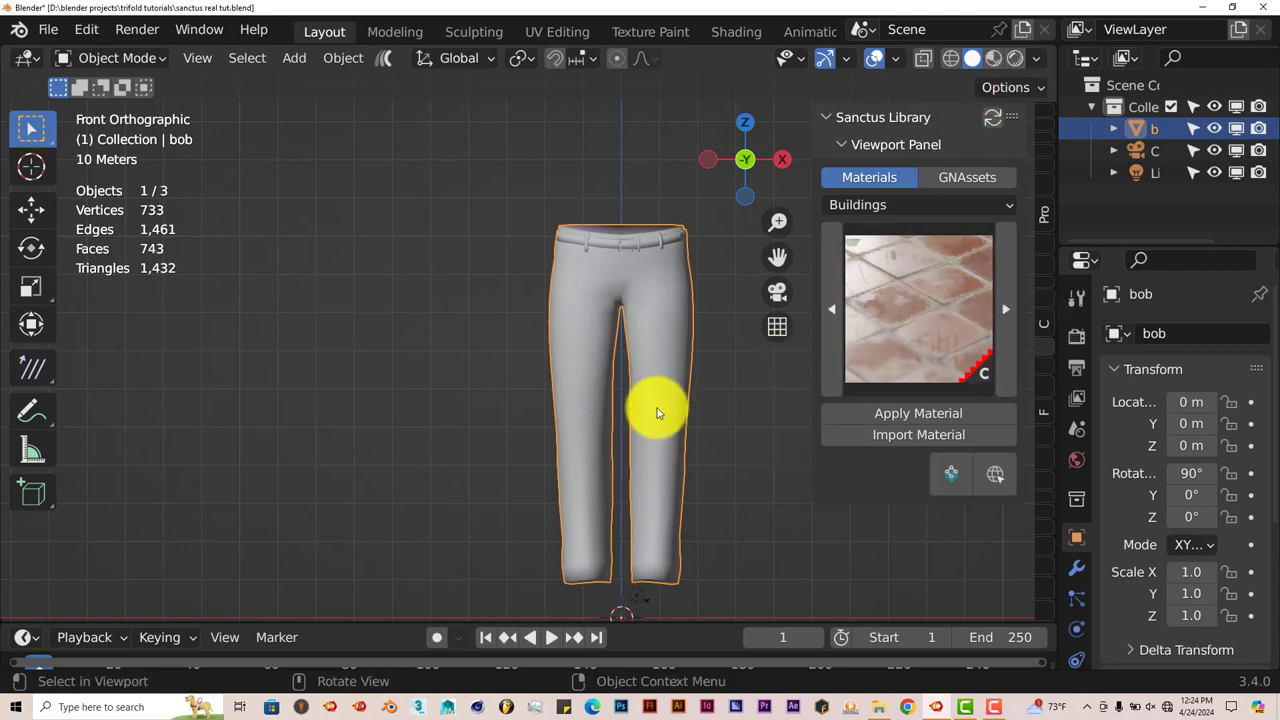
pyautogui.scroll(1, 650, 348)
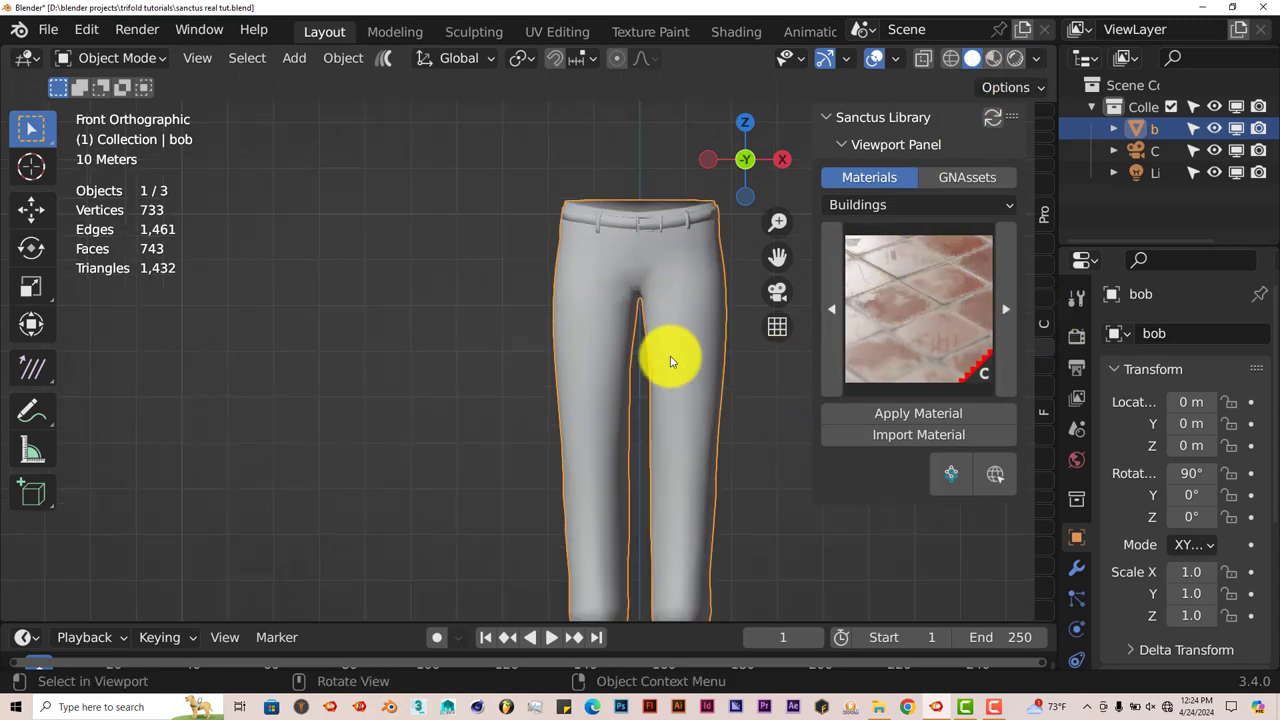
# Switch to Rendered shading and raise the World background colour value to 0.670
pyautogui.click(1015, 60)
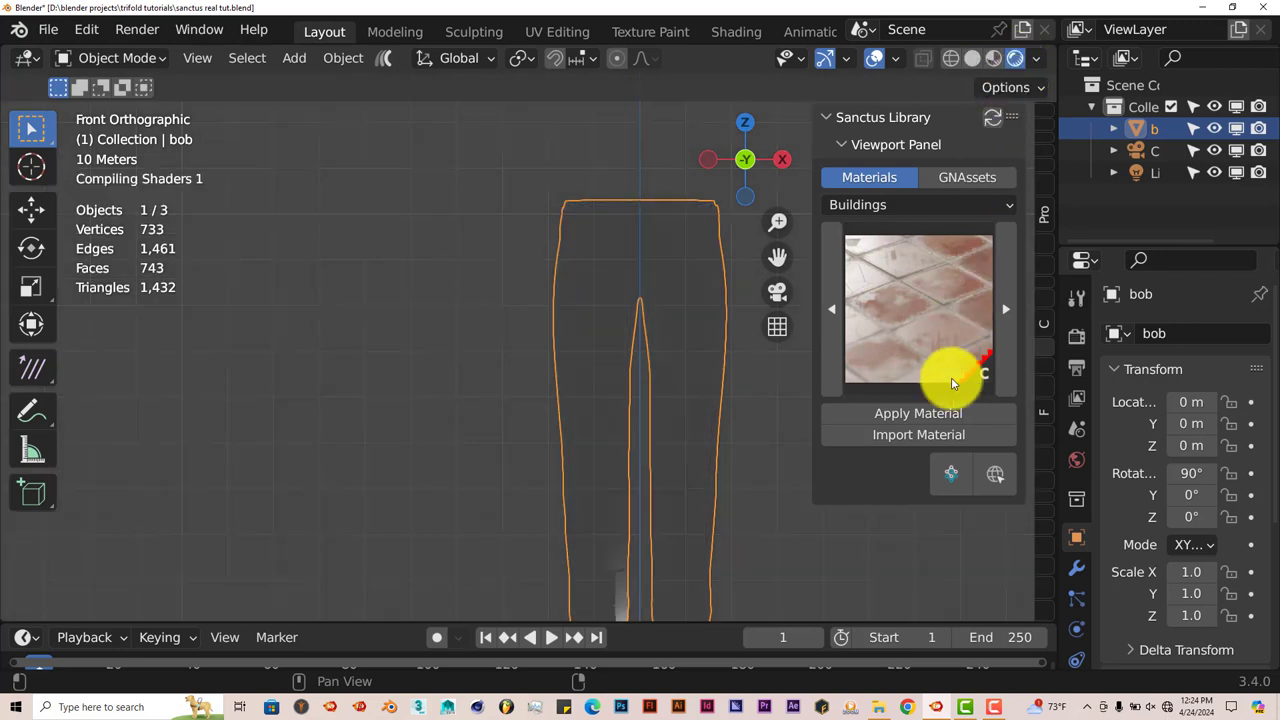
pyautogui.click(1077, 460)
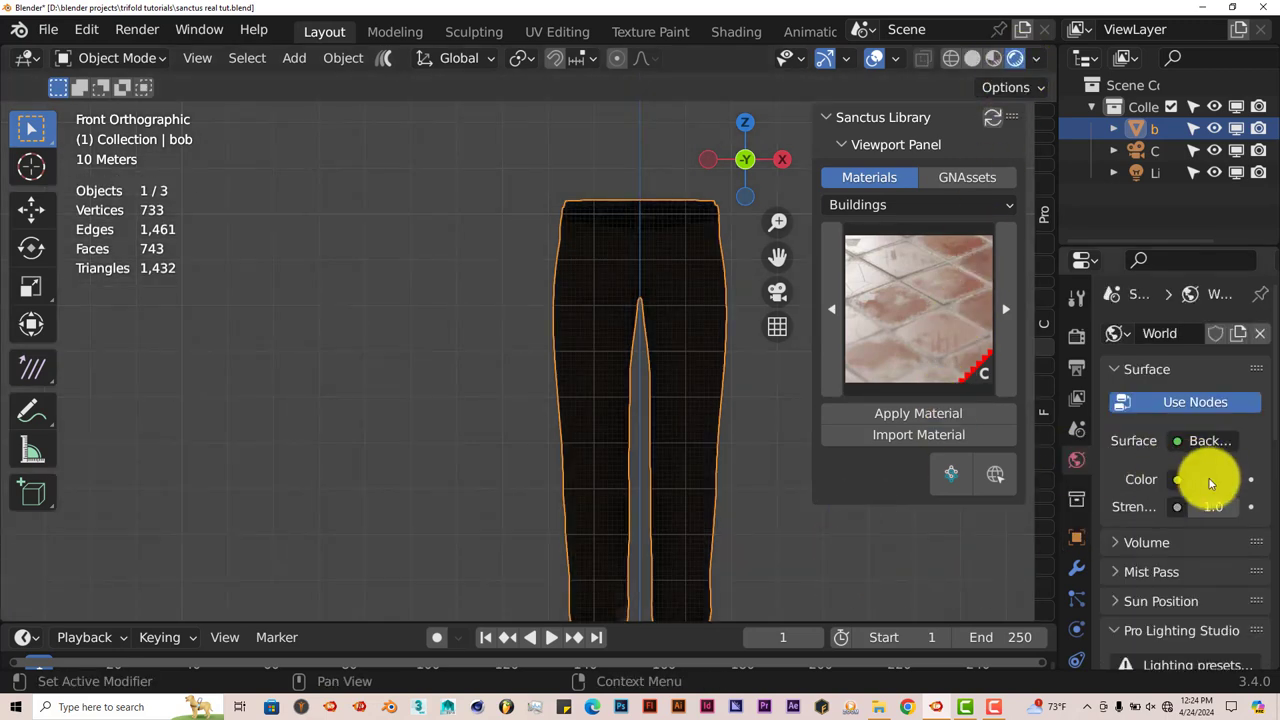
pyautogui.click(1209, 479)
pyautogui.moveTo(1220, 214); pyautogui.dragTo(1220, 186)
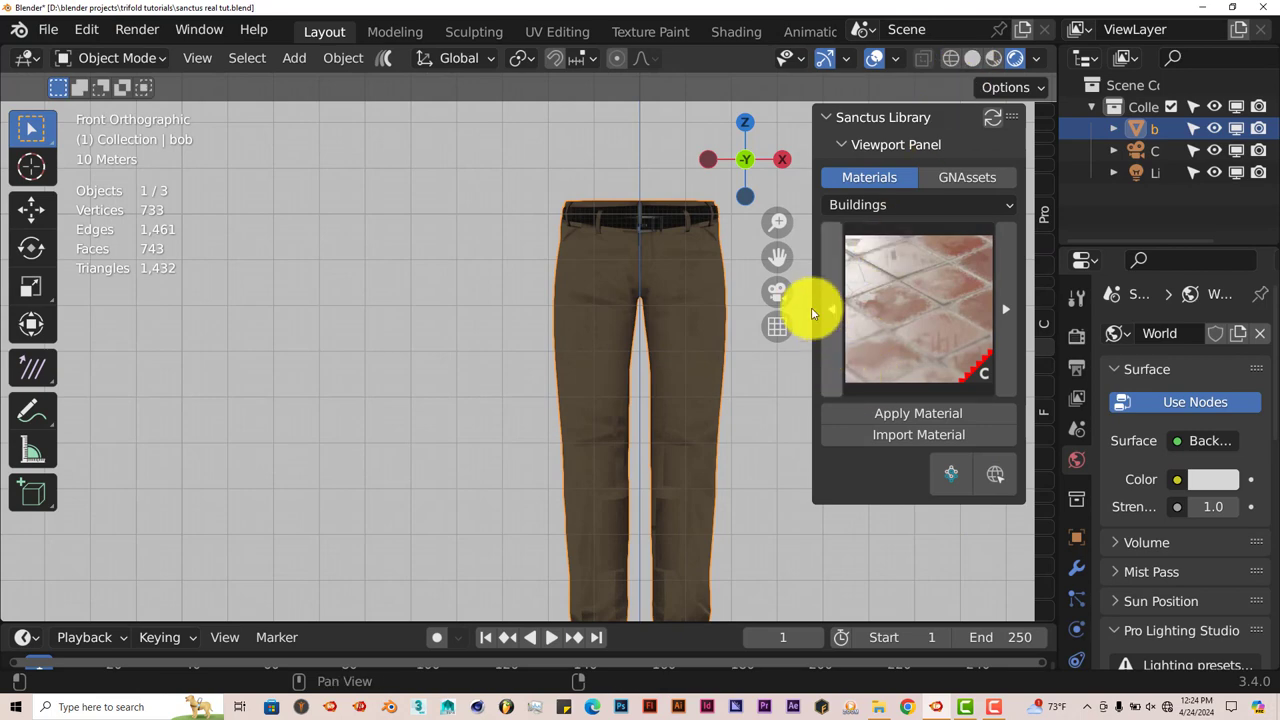
pyautogui.scroll(2, 731, 200)
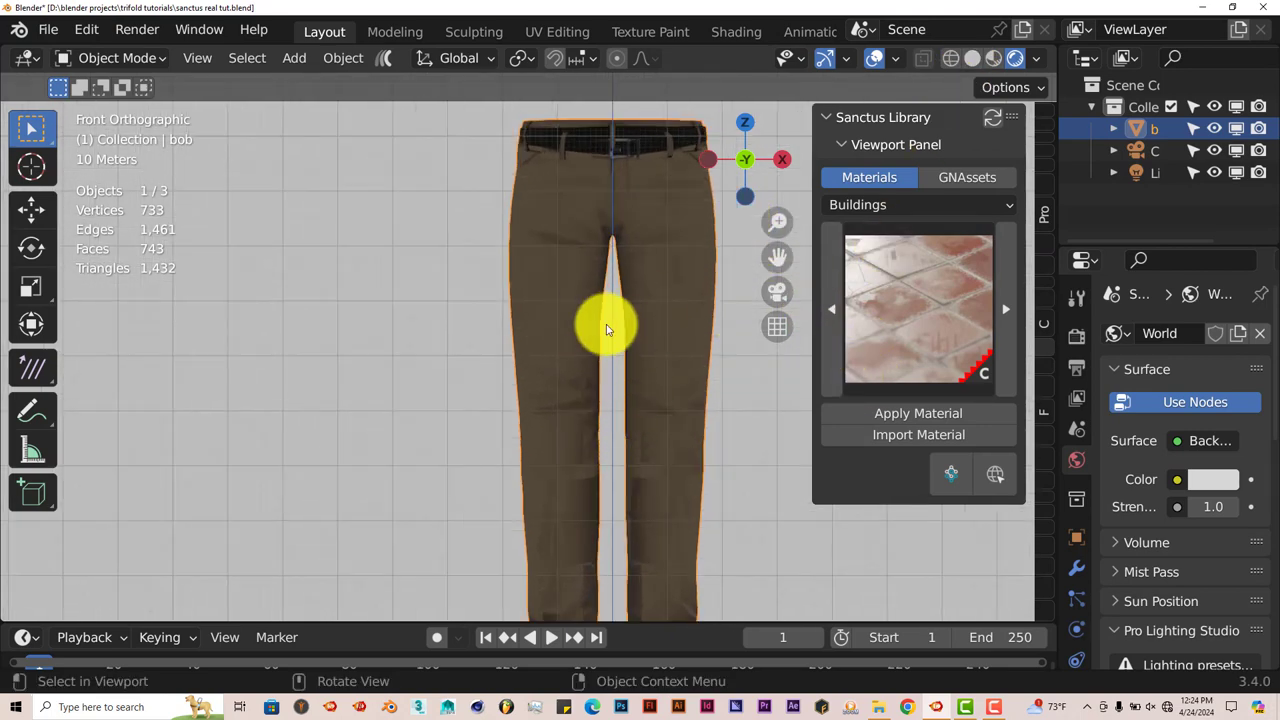
# Apply the red generic_perforated_04 fabric from the Sanctus Fabrics category to the bob trousers
pyautogui.click(903, 206)
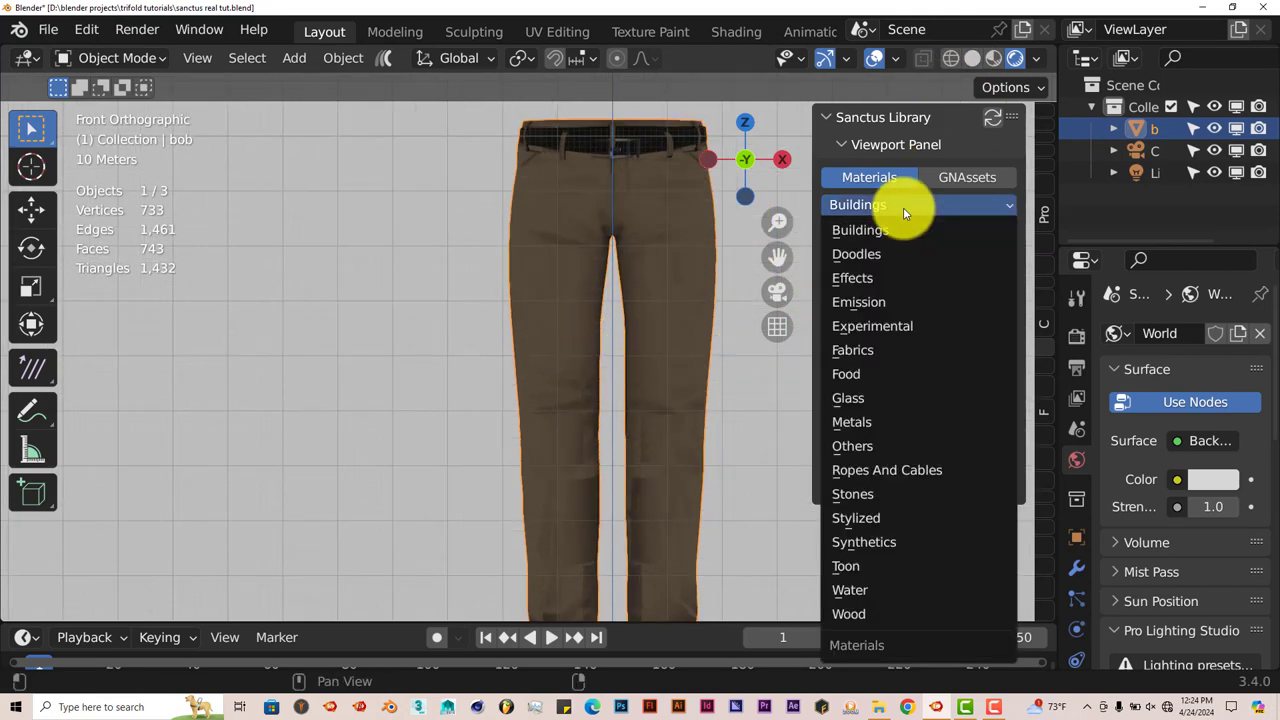
pyautogui.click(880, 352)
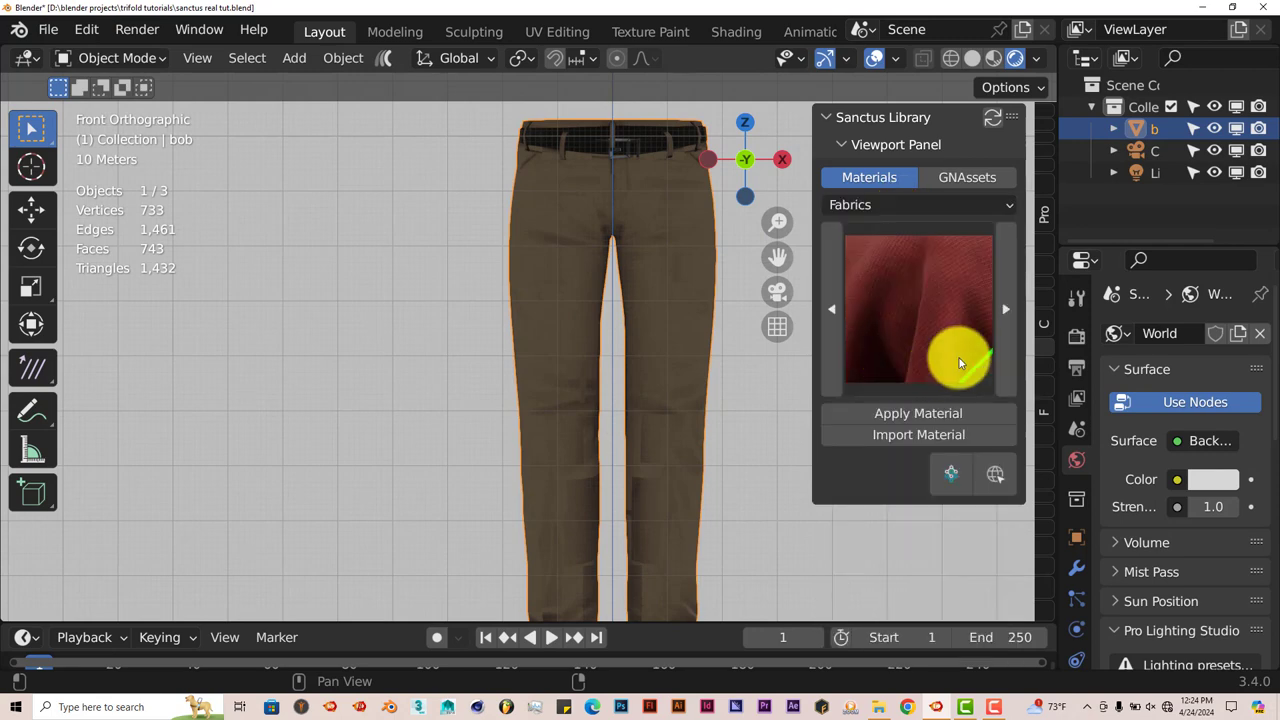
pyautogui.click(934, 317)
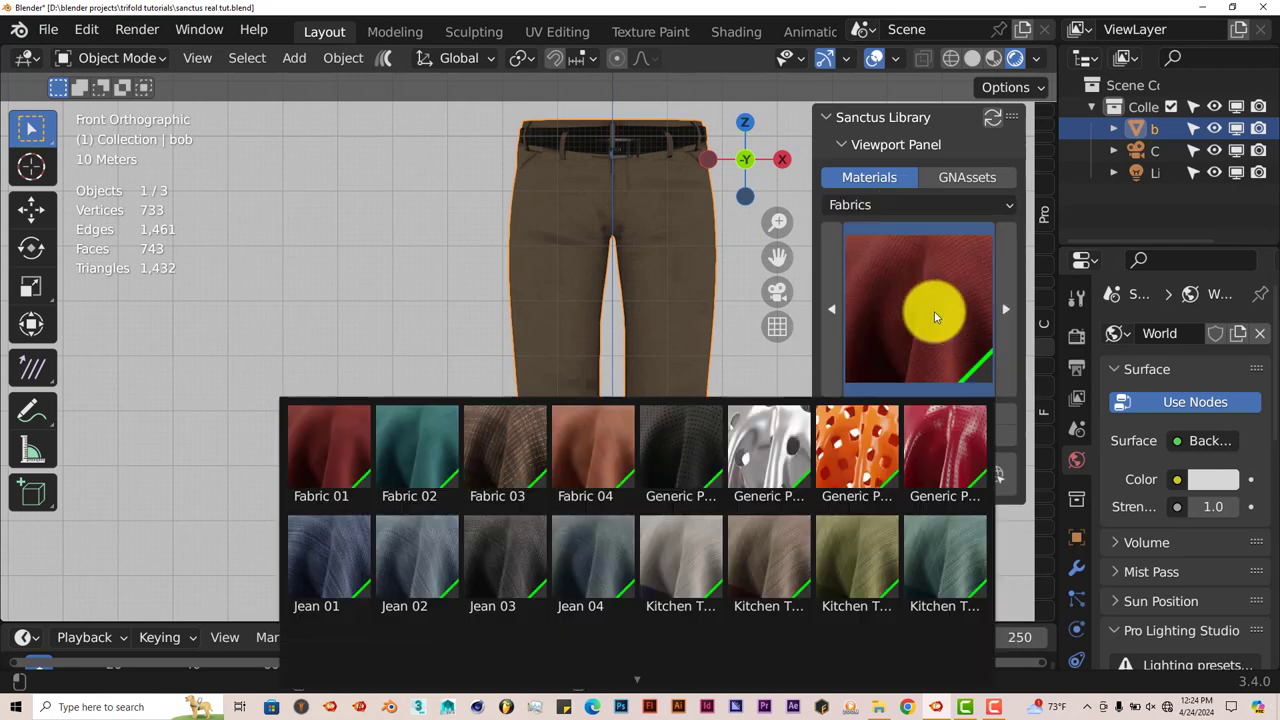
pyautogui.click(943, 428)
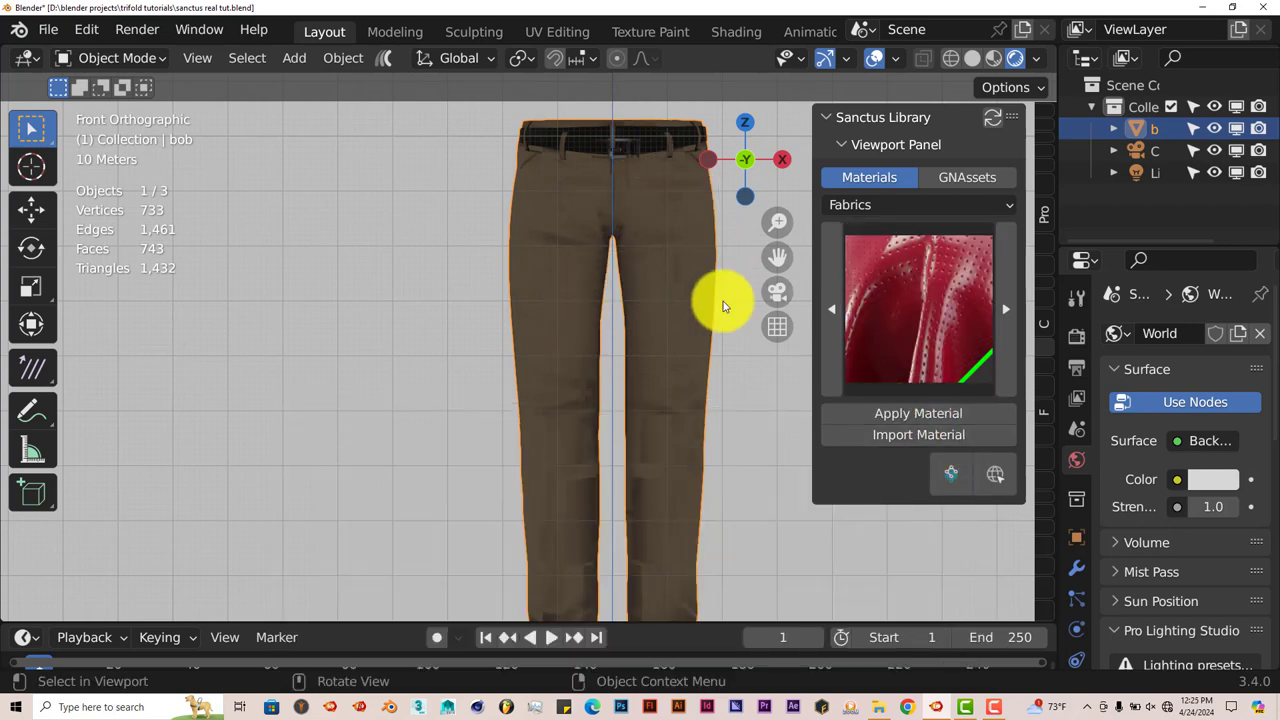
pyautogui.click(876, 421)
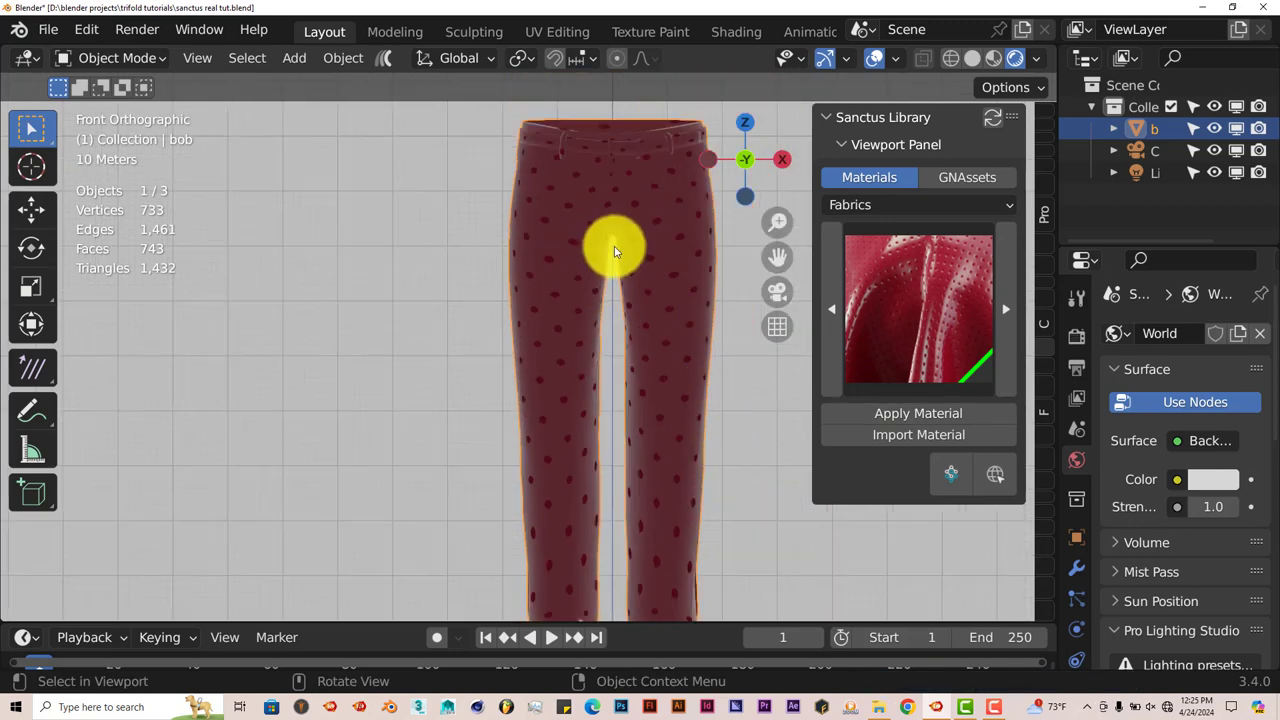
pyautogui.moveTo(670, 443); pyautogui.dragTo(394, 486, button='middle')
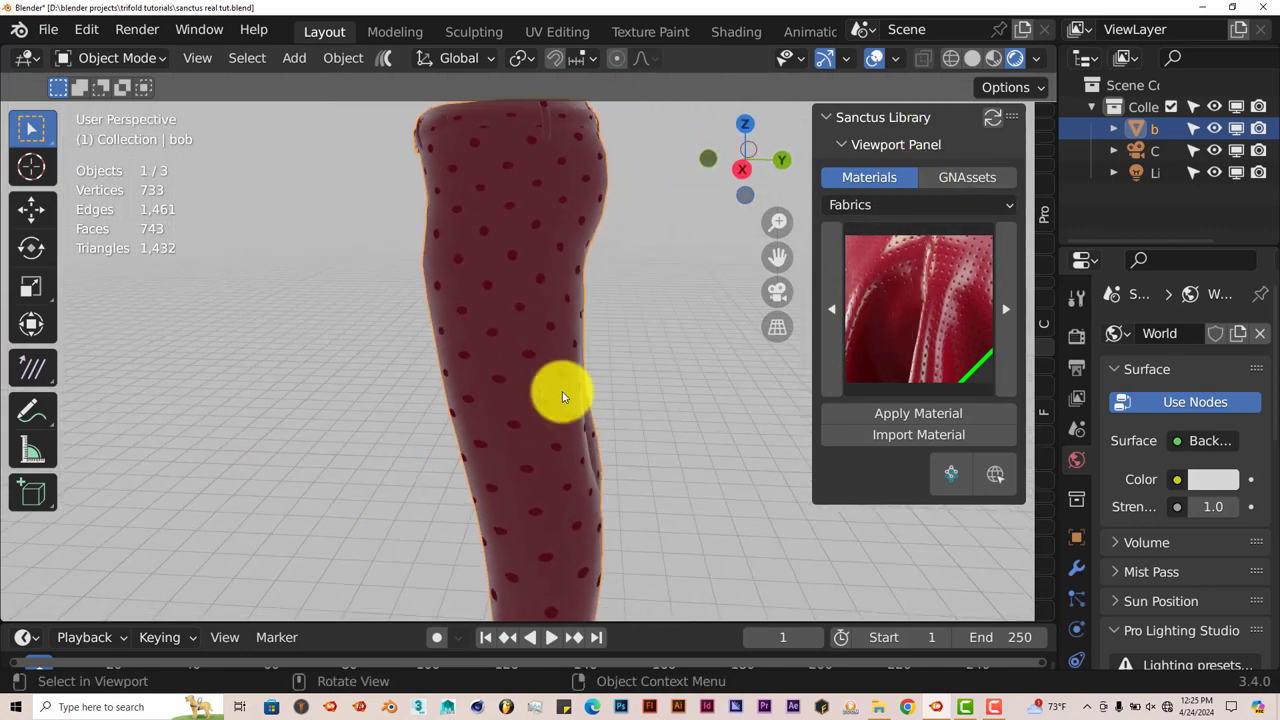
pyautogui.moveTo(563, 394); pyautogui.dragTo(736, 432, button='middle')
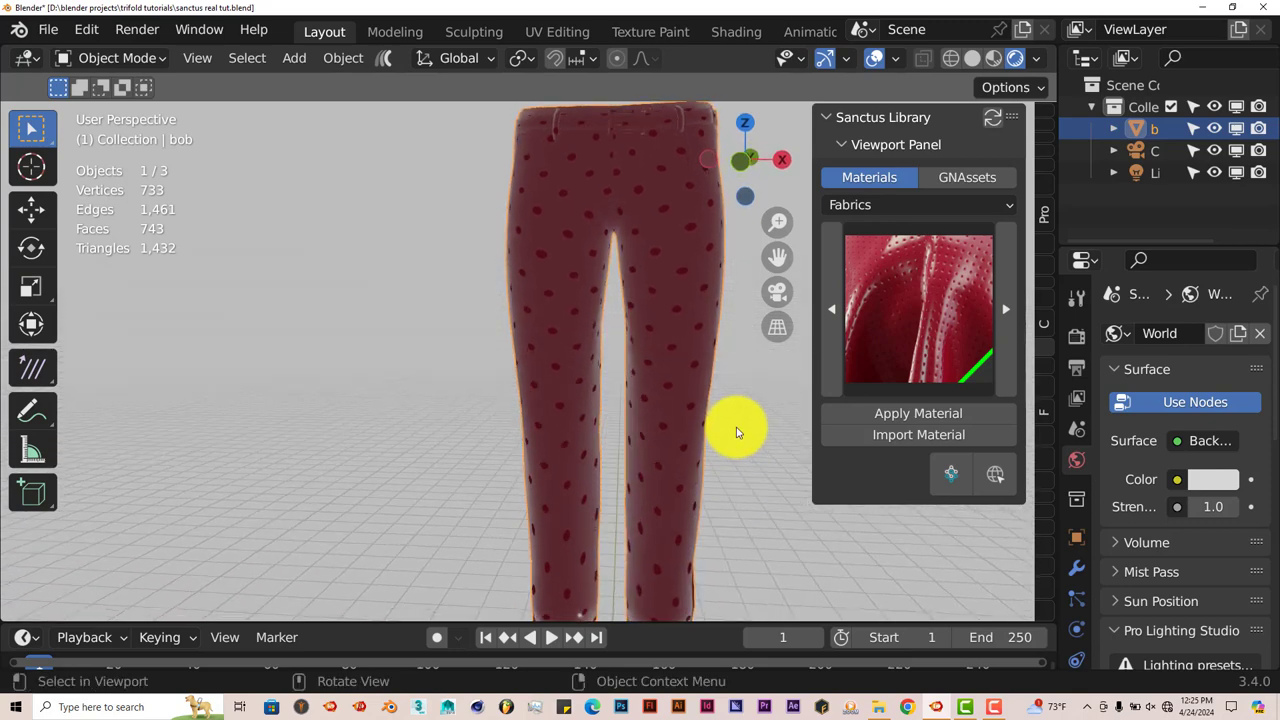